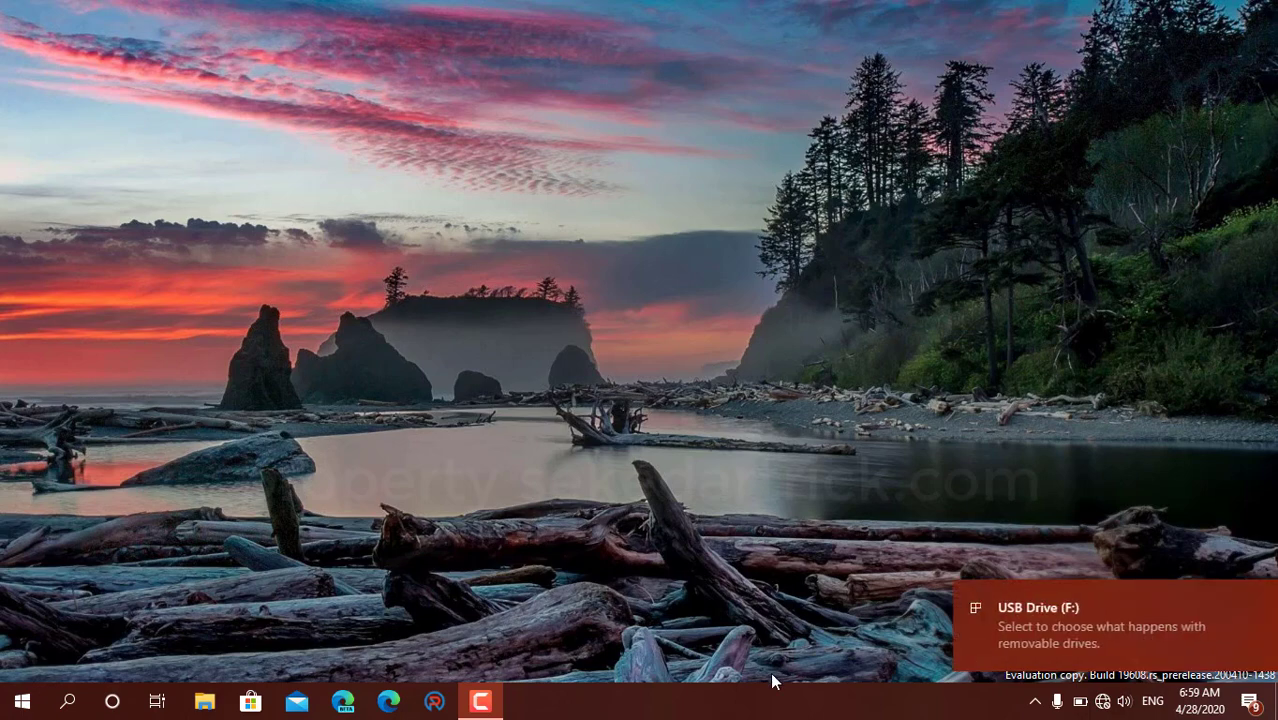
Open File Explorer, dismiss the alarm, and try to open USB Drive (F:) from both of its entries.
{"action": "left_click", "coordinate": [198, 710]}
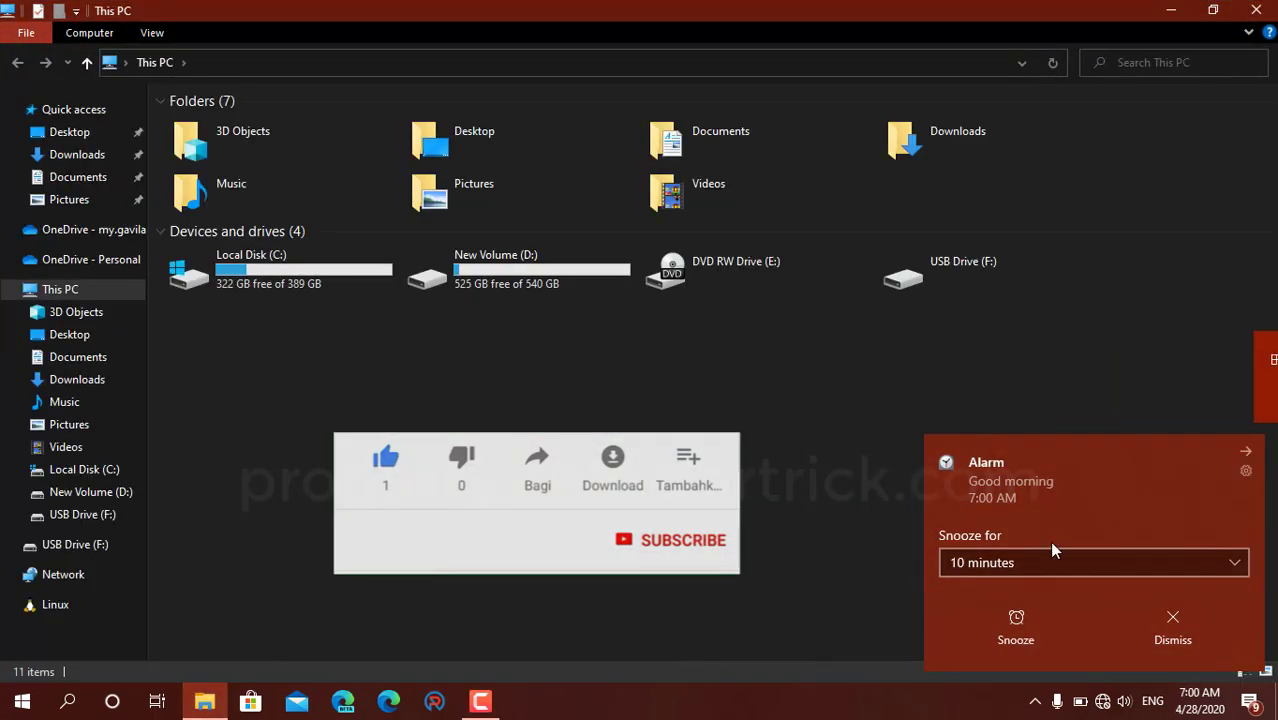
{"action": "left_click", "coordinate": [1178, 620]}
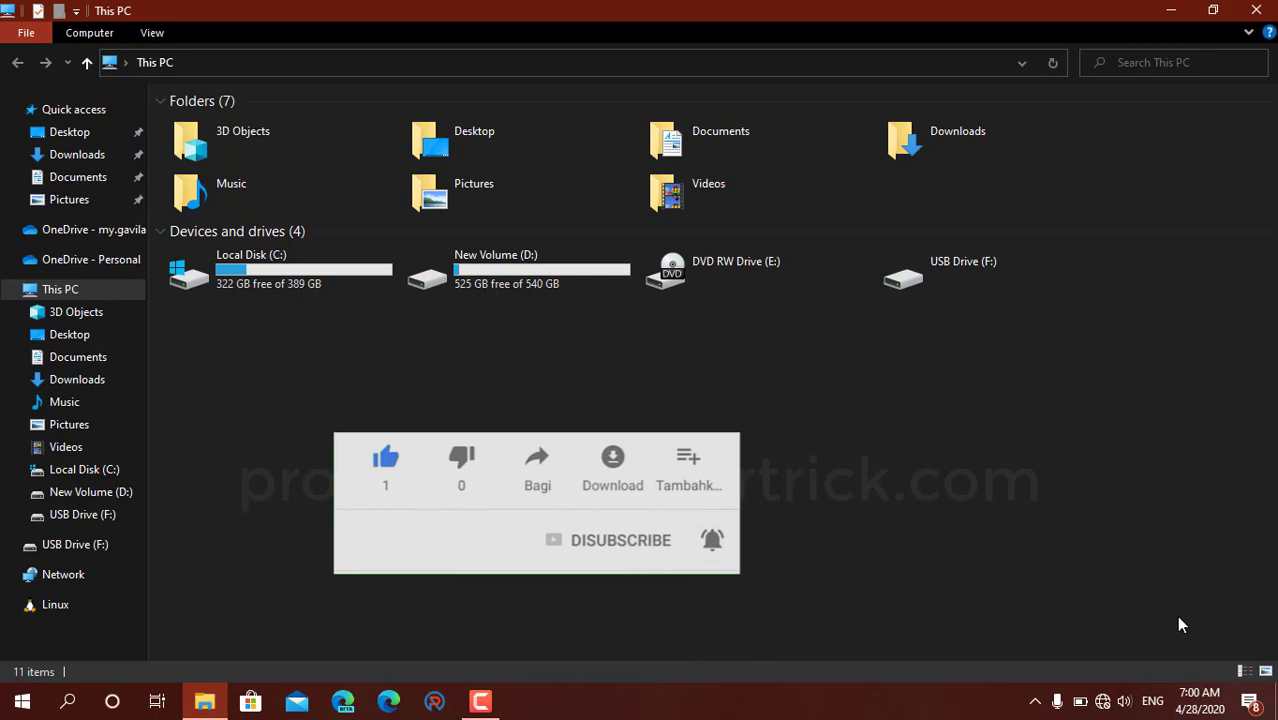
{"action": "left_click", "coordinate": [118, 438]}
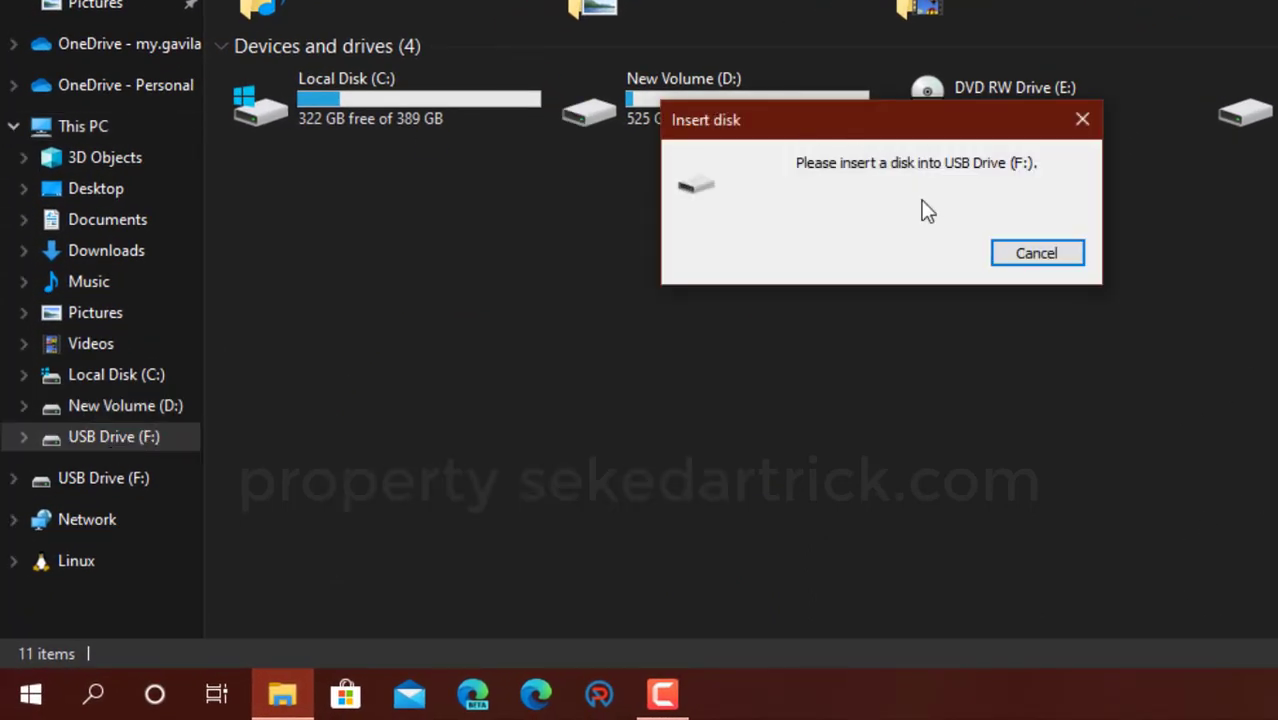
{"action": "left_click", "coordinate": [1018, 258]}
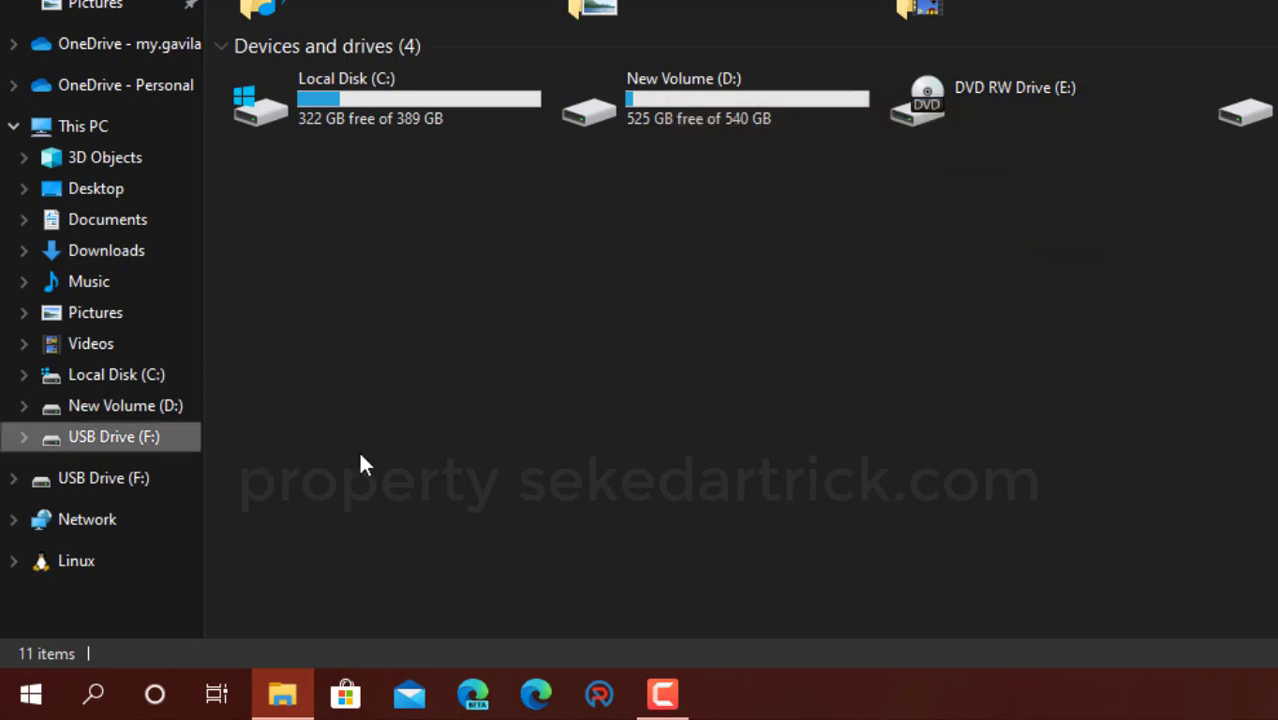
{"action": "left_click", "coordinate": [94, 486]}
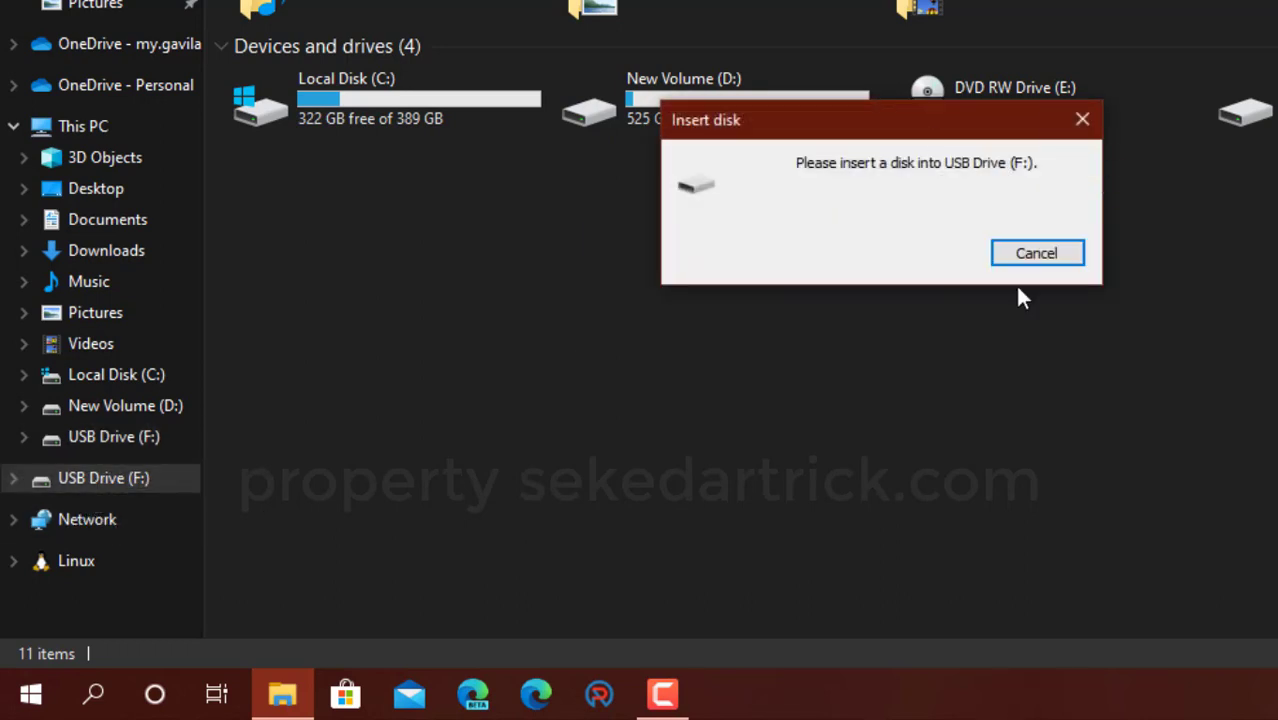
{"action": "left_click", "coordinate": [1040, 264]}
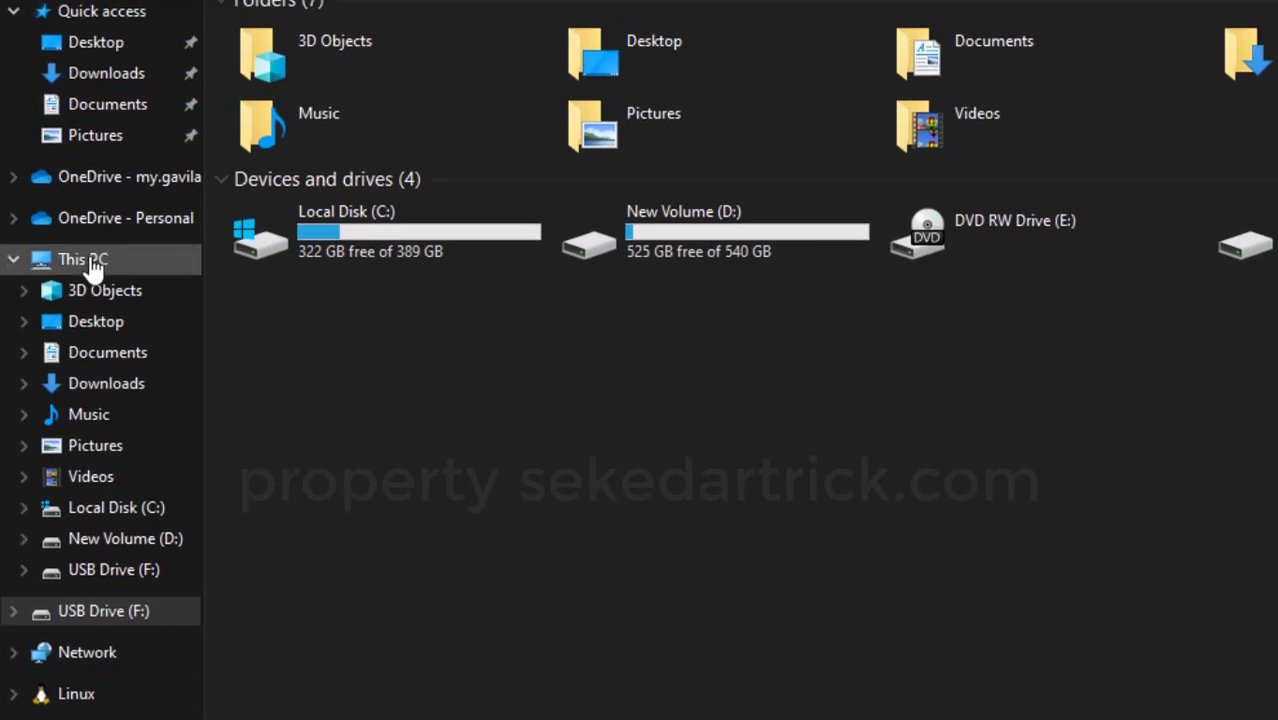
Open Computer Management for This PC and display Disk Management under Storage.
{"action": "left_click", "coordinate": [90, 129]}
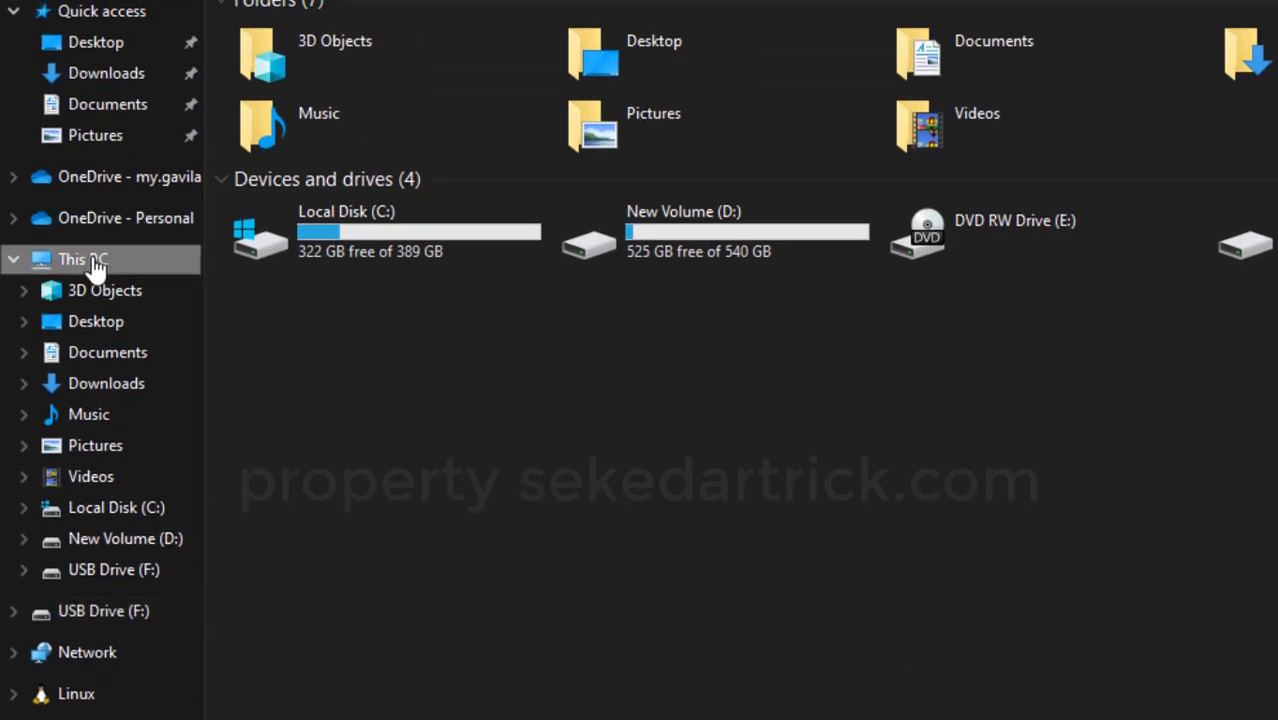
{"action": "right_click", "coordinate": [90, 268]}
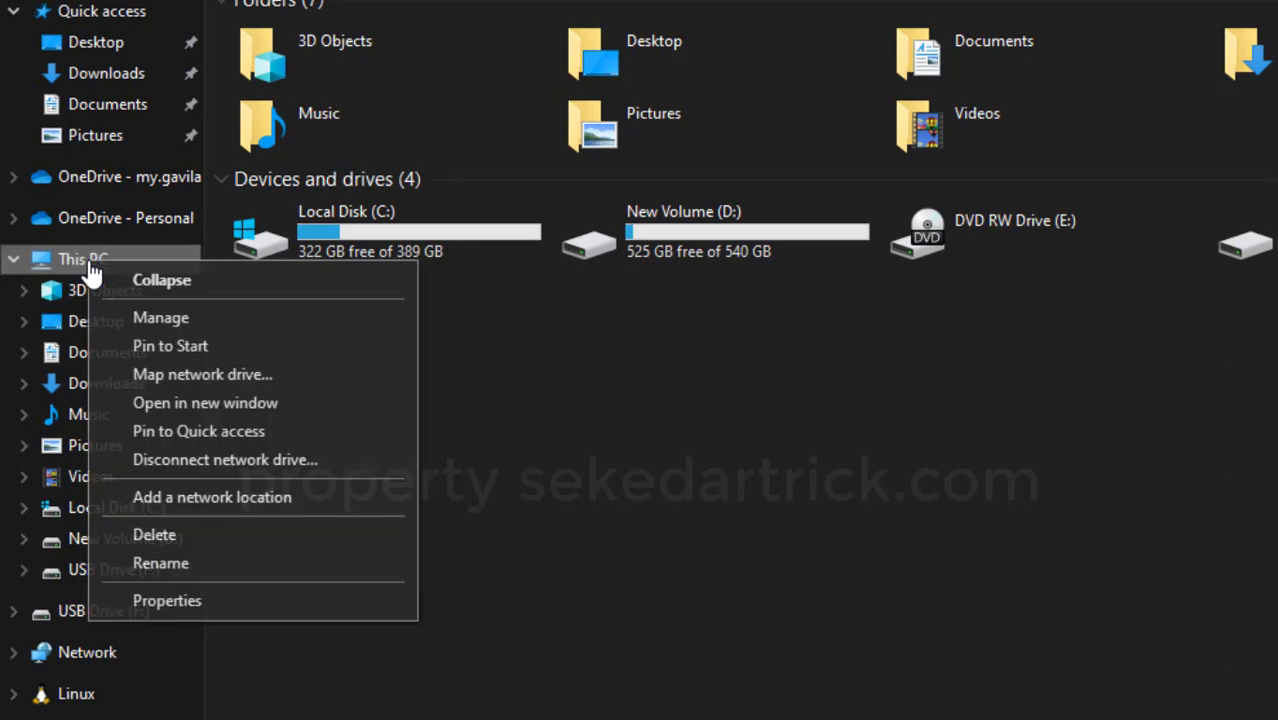
{"action": "left_click", "coordinate": [170, 320]}
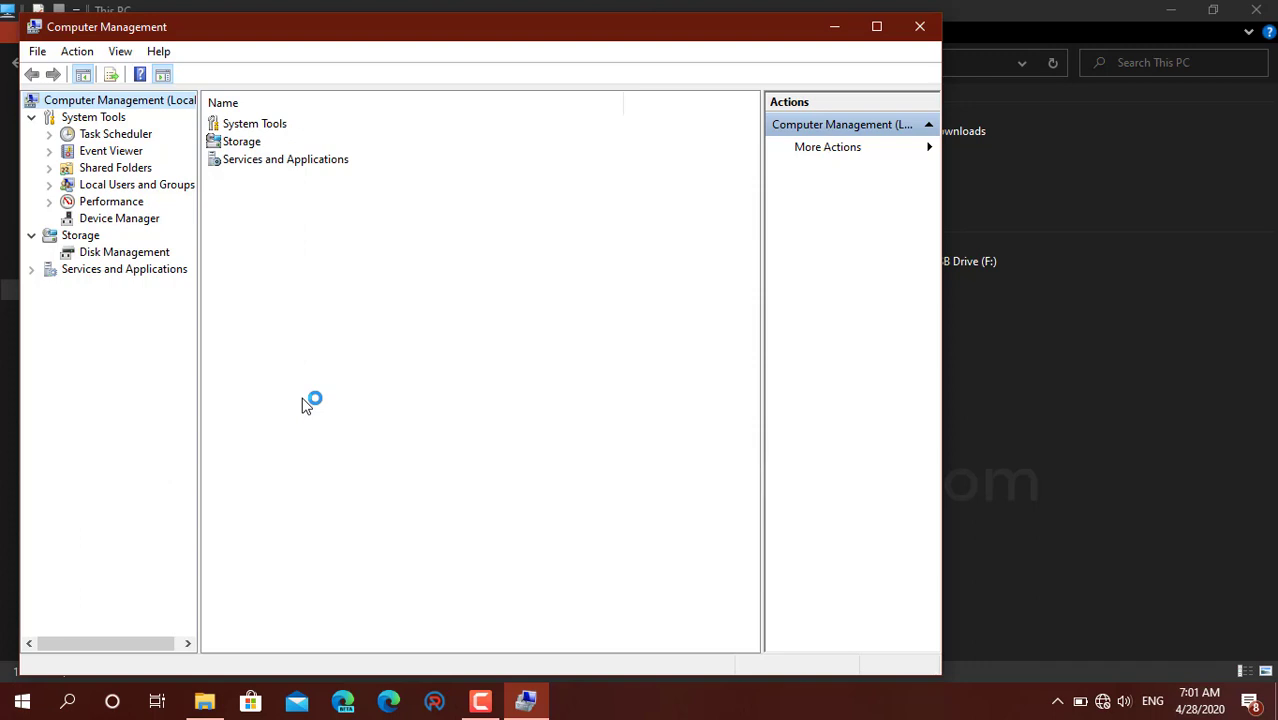
{"action": "left_click", "coordinate": [237, 146]}
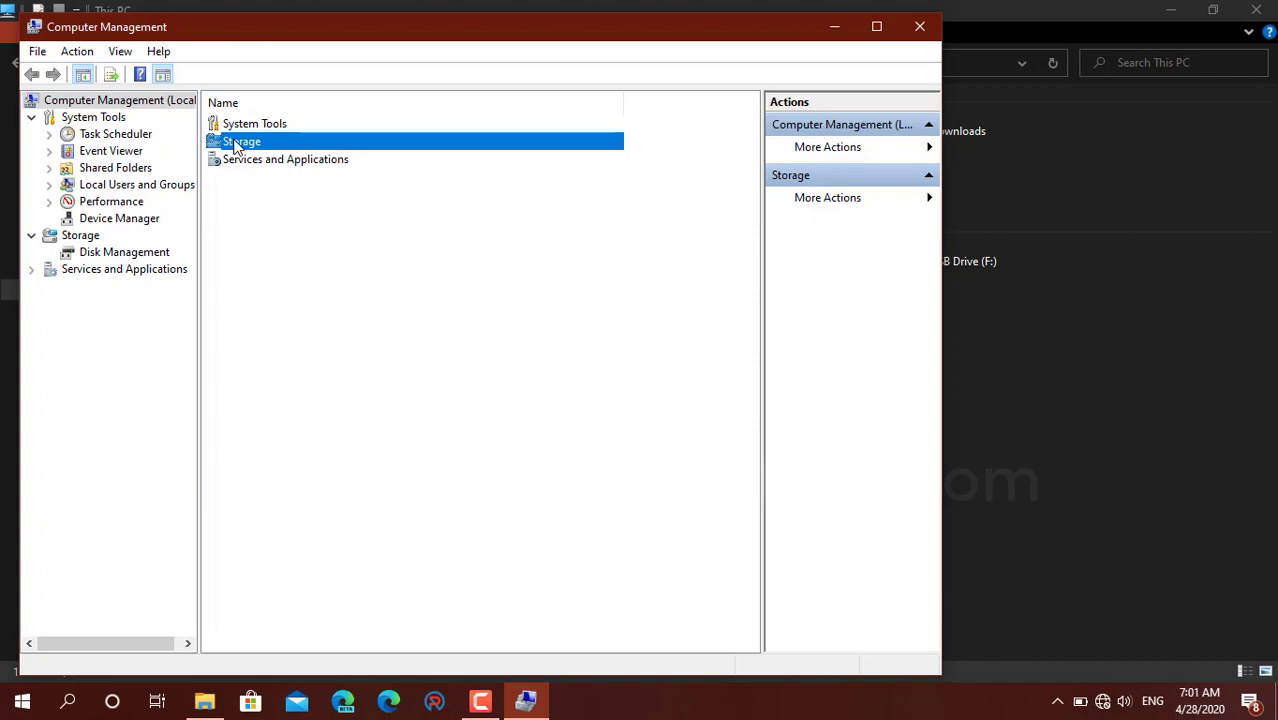
{"action": "double_click", "coordinate": [237, 146]}
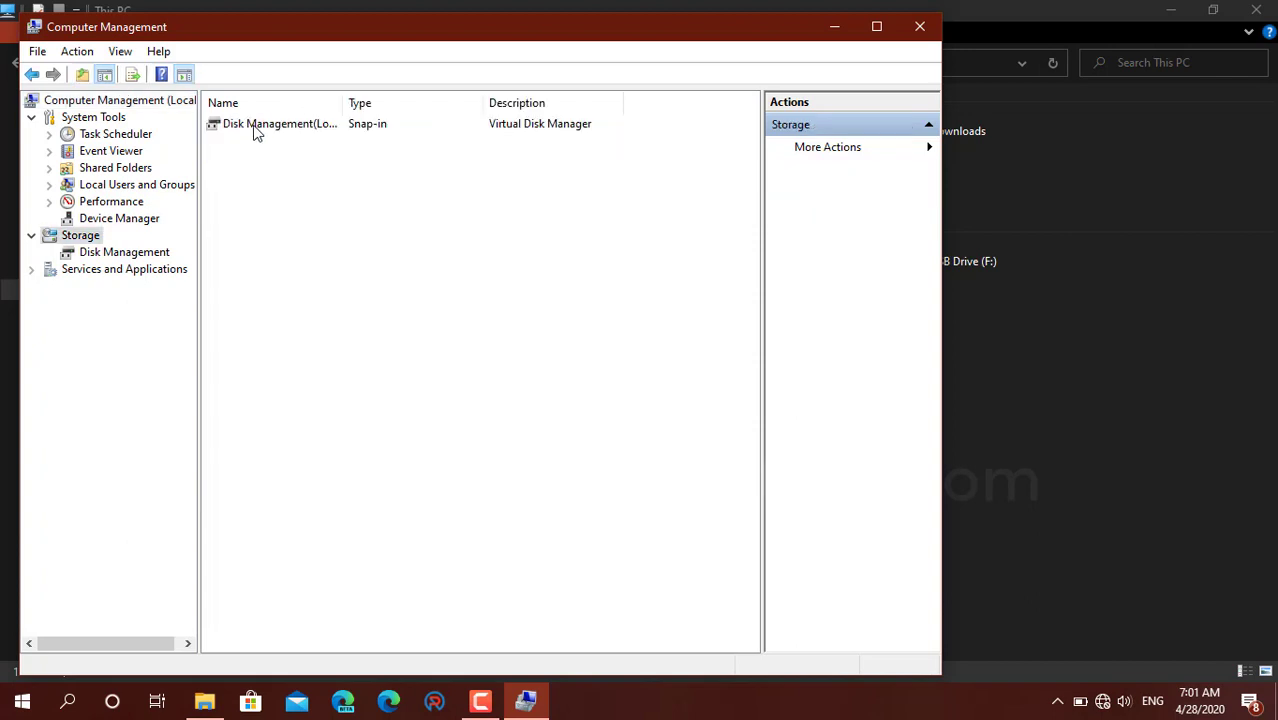
{"action": "left_click", "coordinate": [97, 252]}
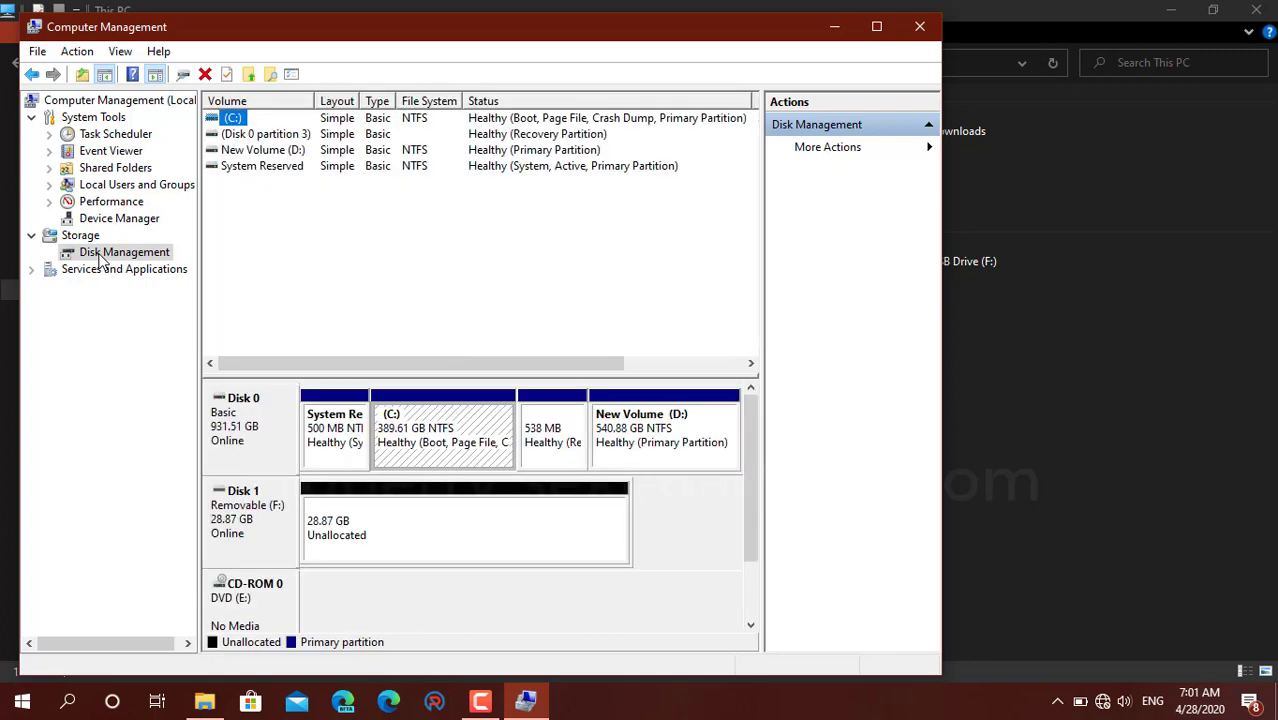
Start a new simple volume on Disk 1's unallocated space, using the full 29563 MB.
{"action": "left_click", "coordinate": [385, 538]}
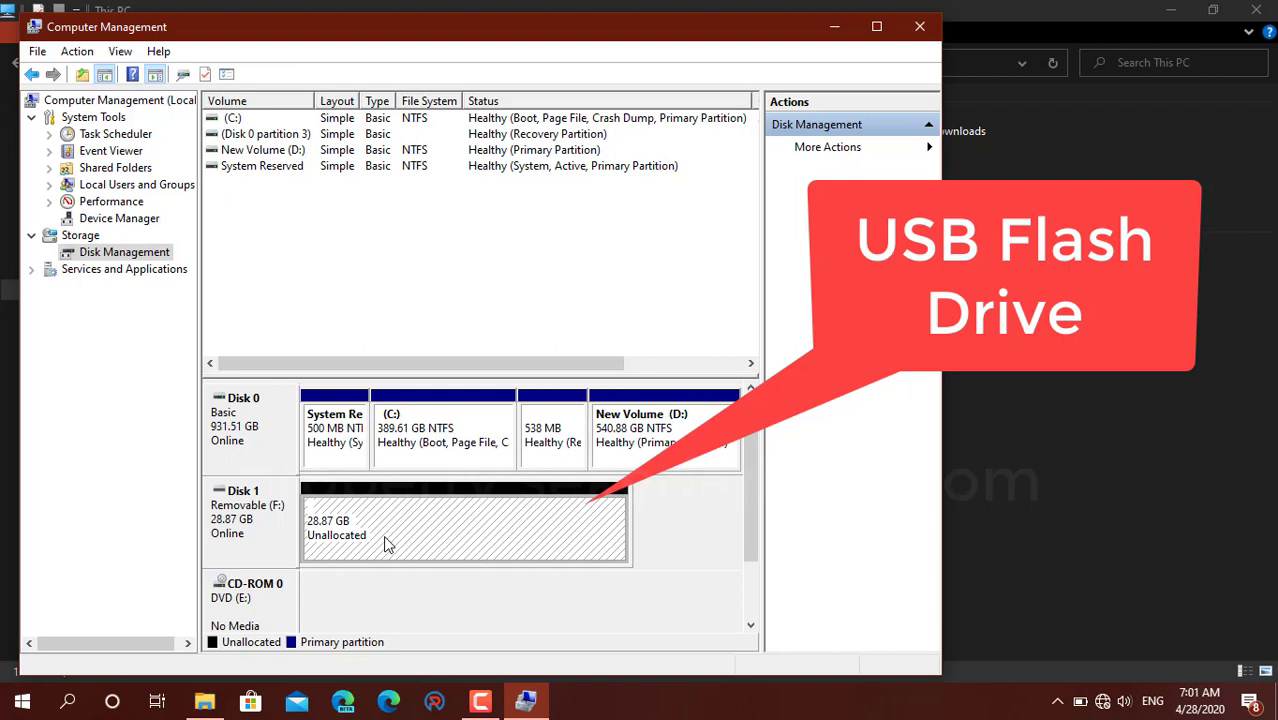
{"action": "right_click", "coordinate": [384, 537]}
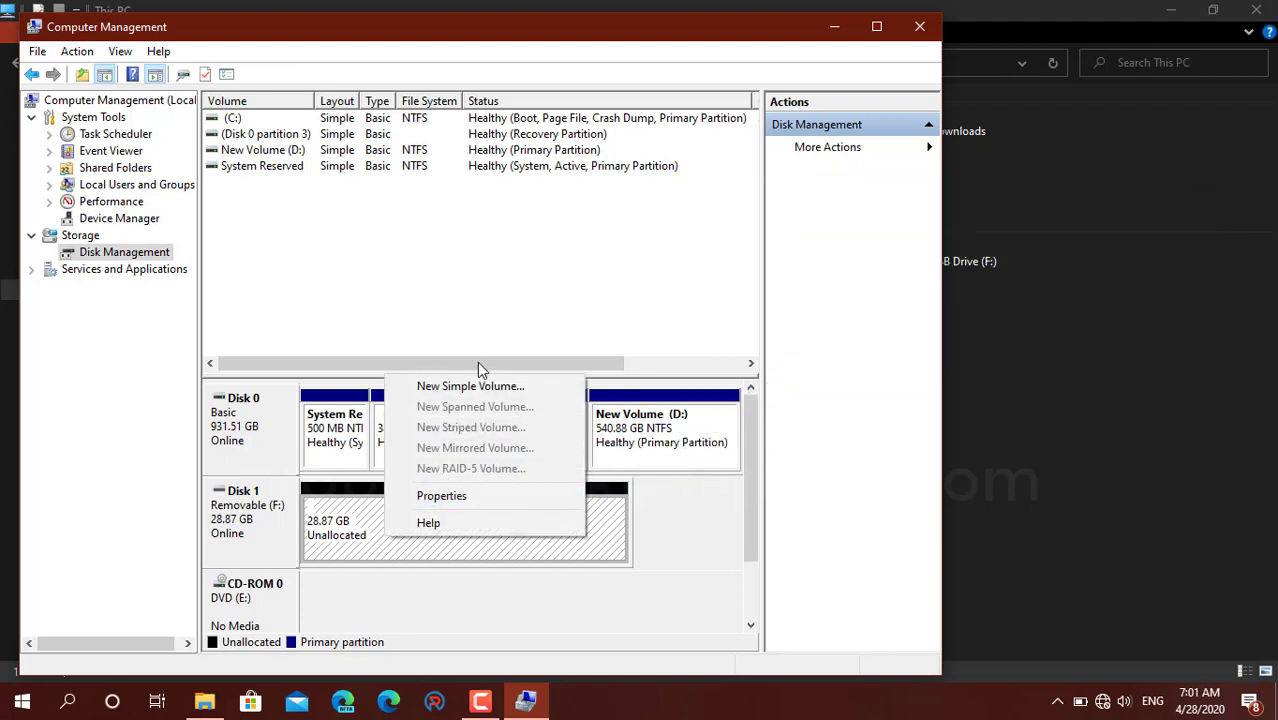
{"action": "left_click", "coordinate": [474, 386]}
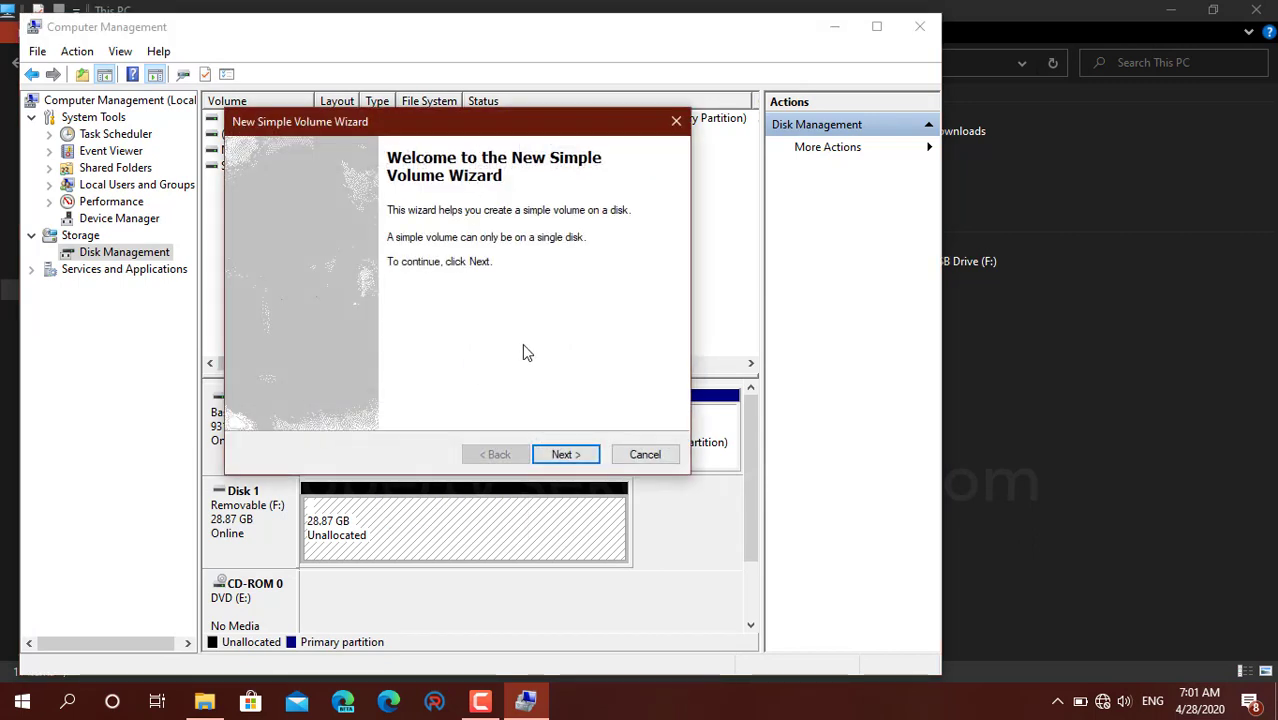
{"action": "left_click", "coordinate": [564, 455]}
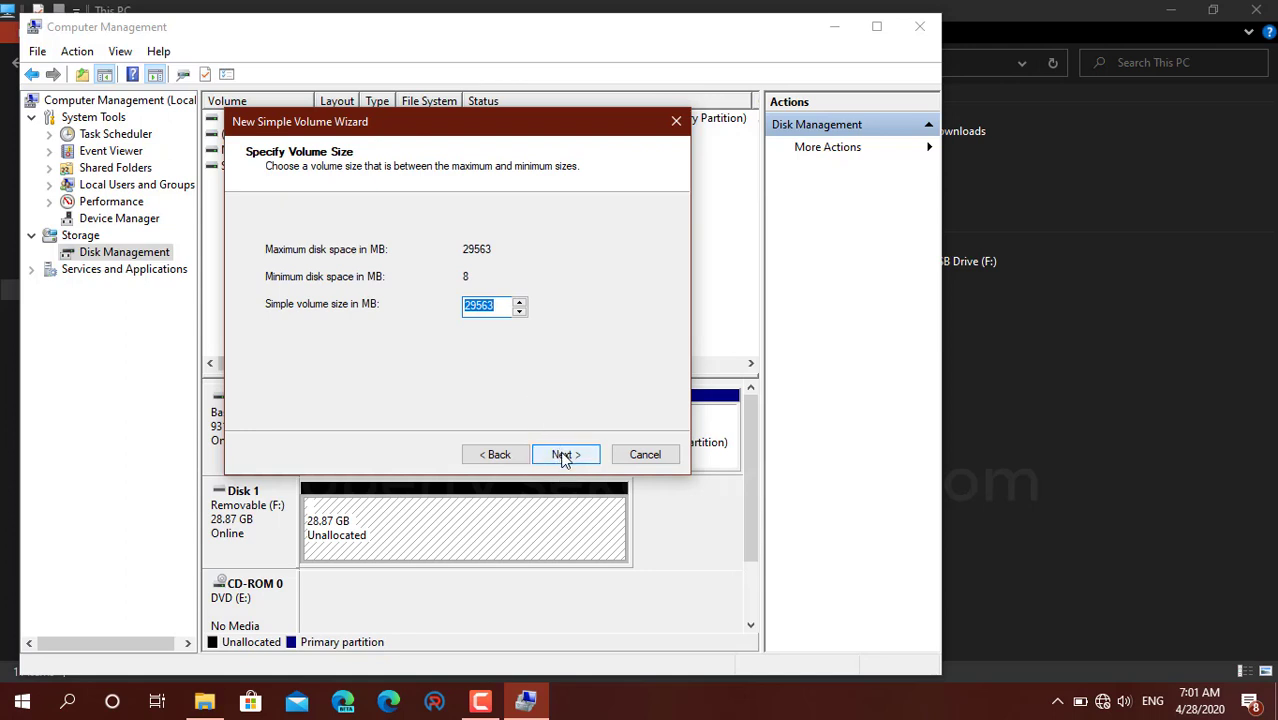
{"action": "left_click", "coordinate": [566, 456]}
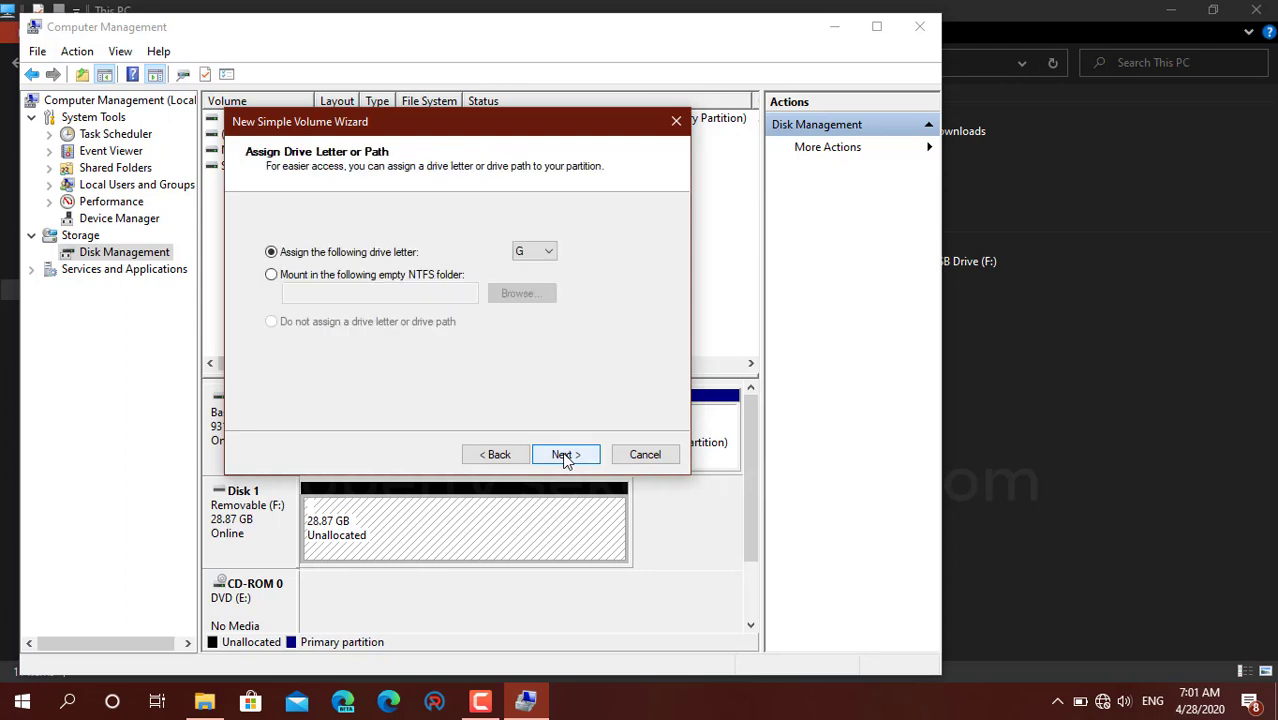
Assign drive letter G and quick-format the volume as NTFS with default allocation size and label New Volume, finishing the wizard.
{"action": "left_click", "coordinate": [548, 258]}
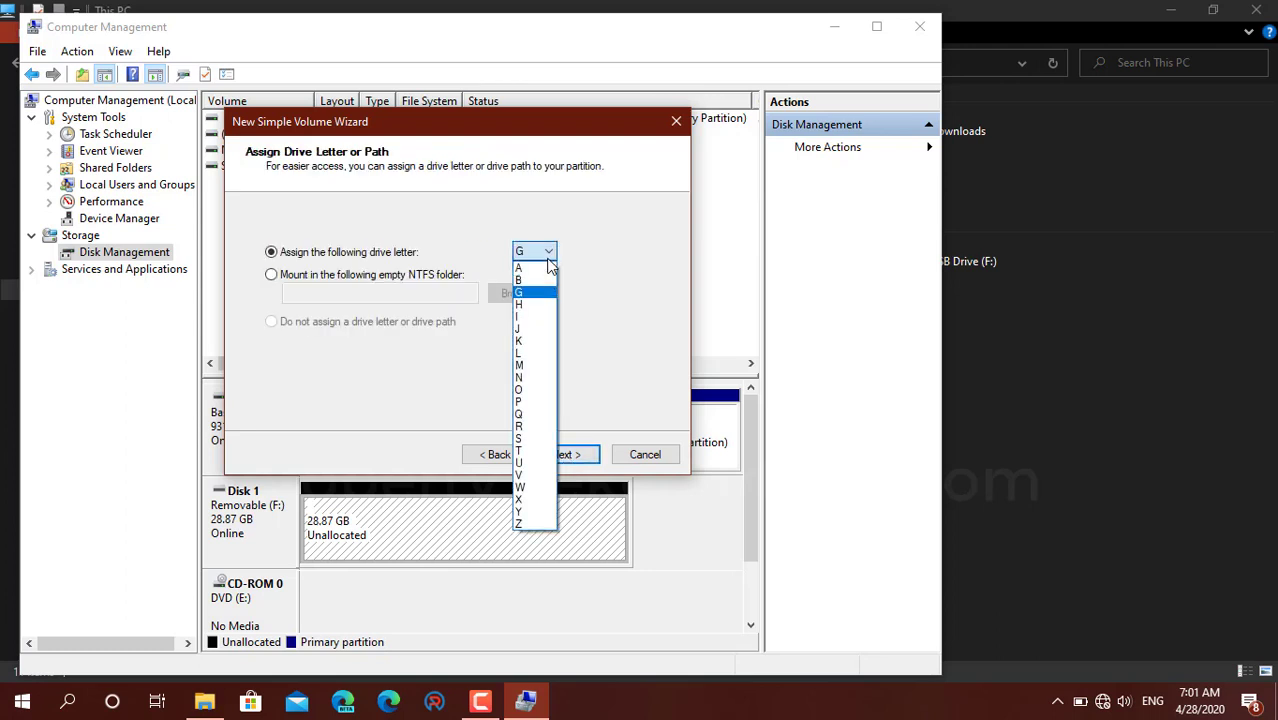
{"action": "left_click", "coordinate": [548, 260]}
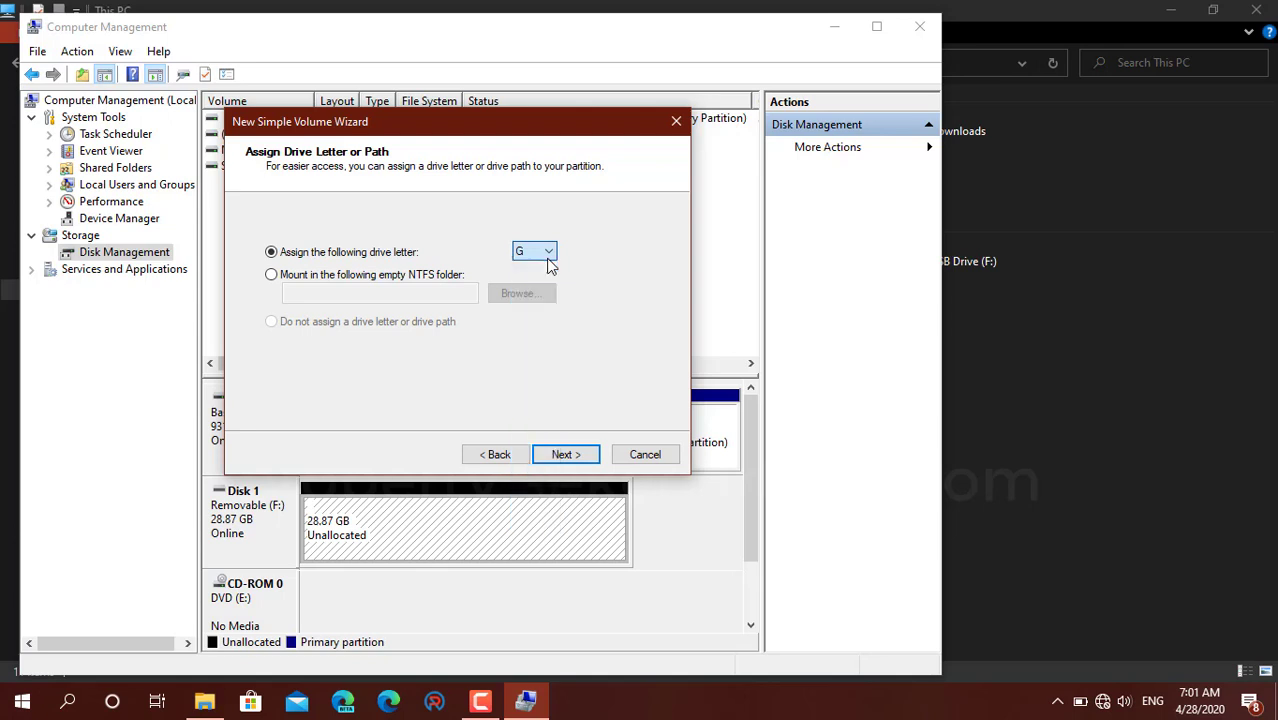
{"action": "left_click", "coordinate": [566, 456]}
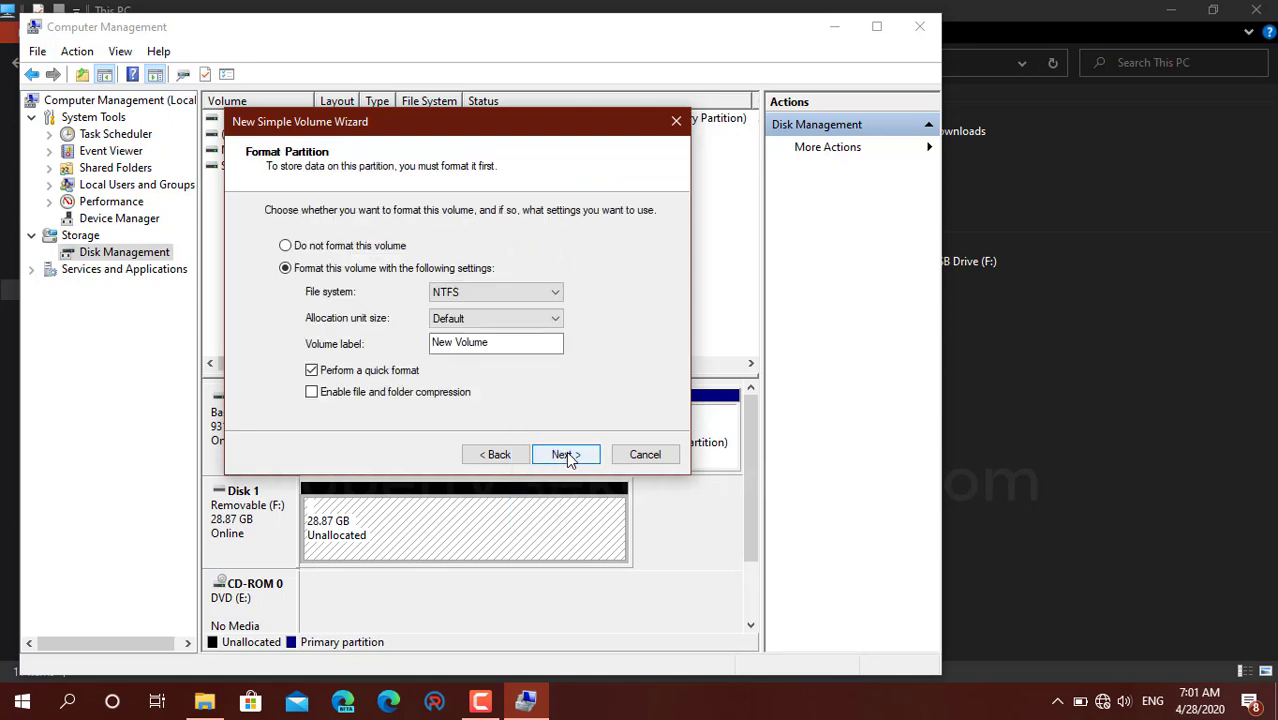
{"action": "left_click", "coordinate": [491, 343]}
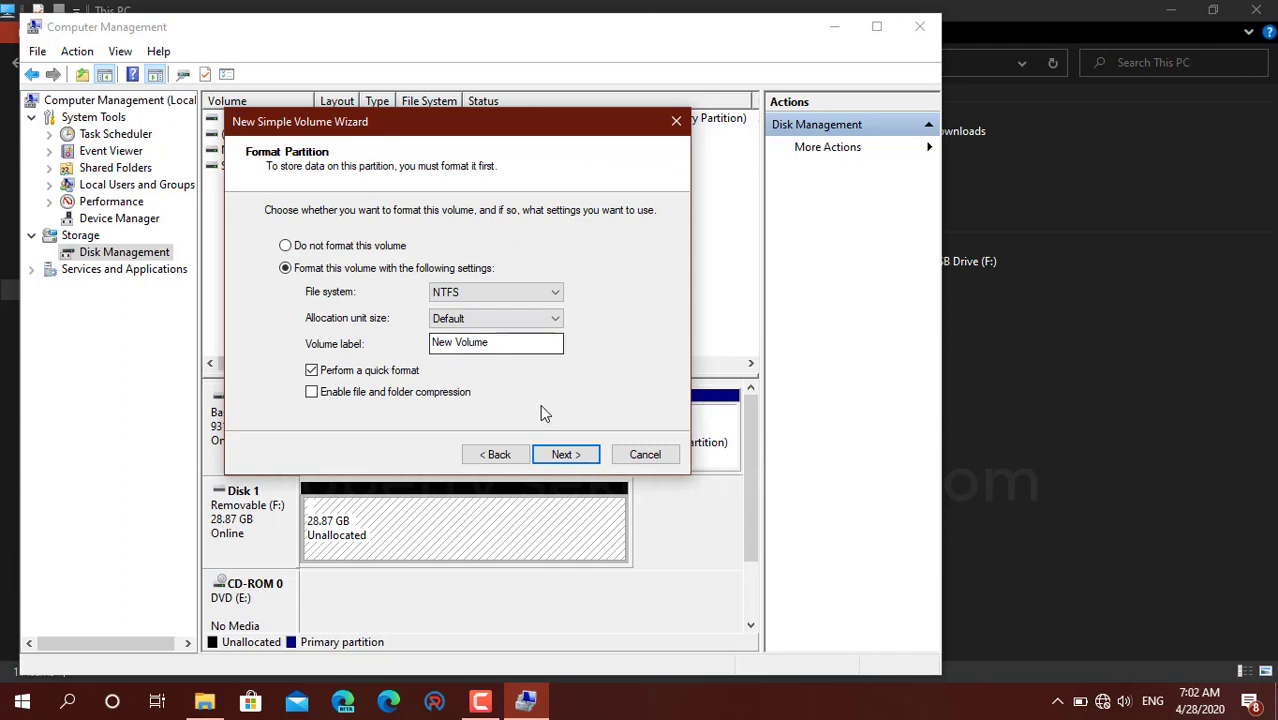
{"action": "left_click", "coordinate": [566, 455]}
{"action": "left_click", "coordinate": [566, 455]}
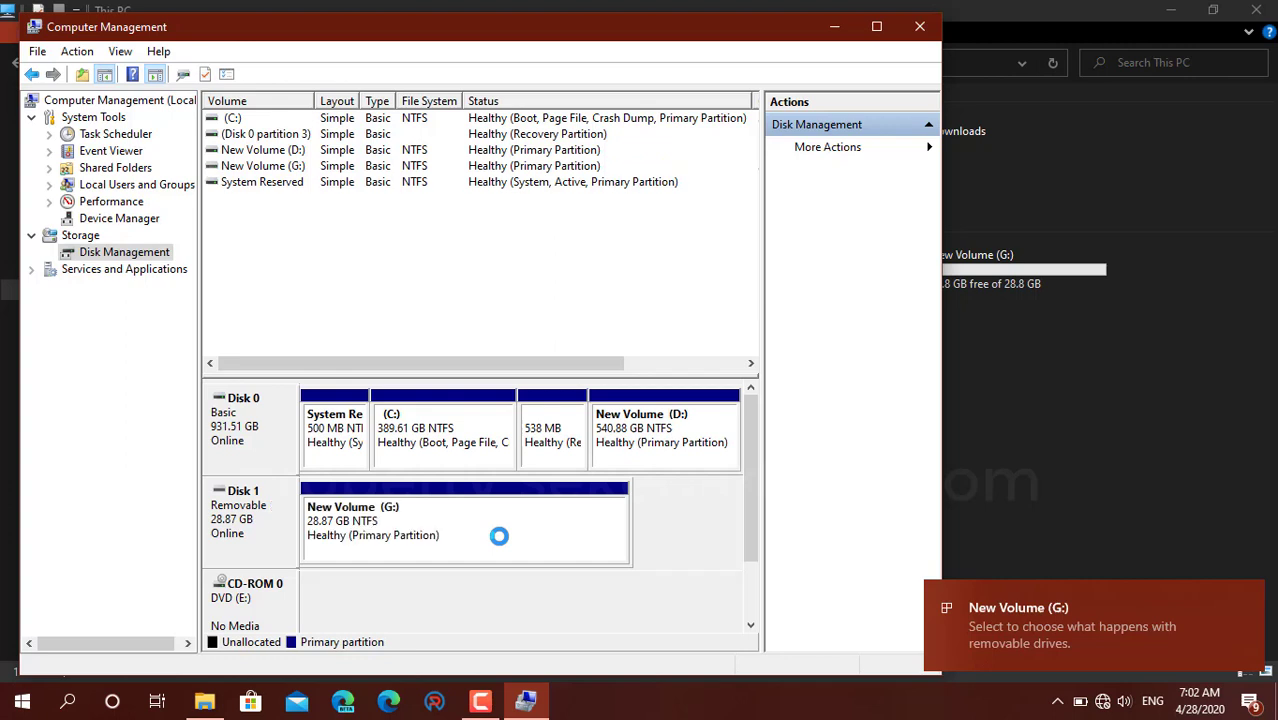
Check New Volume (G:) by opening it in File Explorer, and close File Explorer and Computer Management.
{"action": "left_click", "coordinate": [545, 507]}
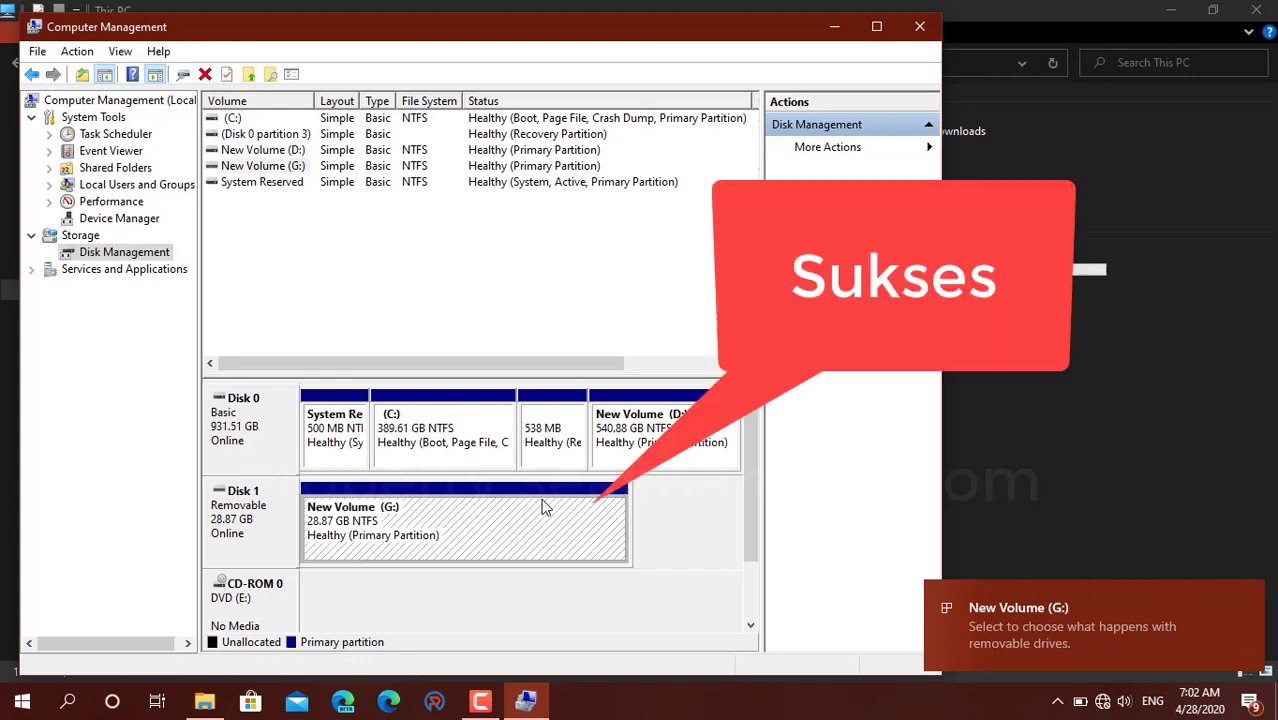
{"action": "left_click", "coordinate": [204, 700]}
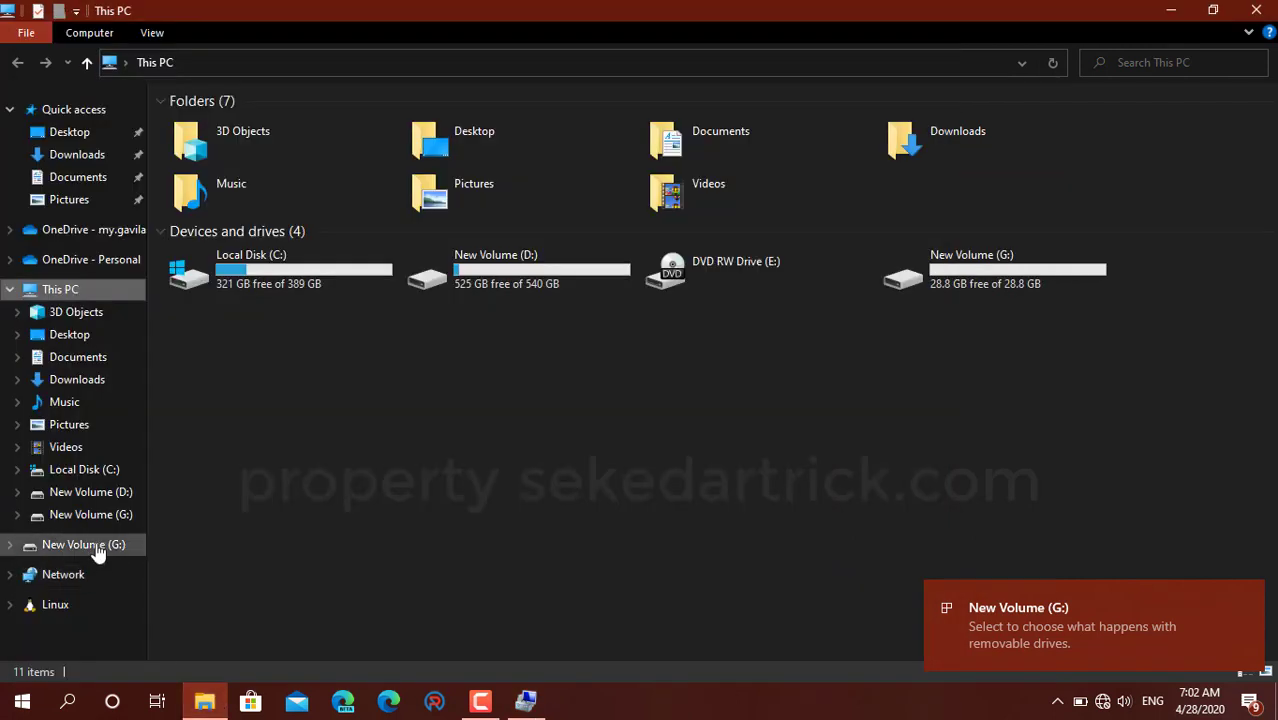
{"action": "left_click", "coordinate": [95, 548]}
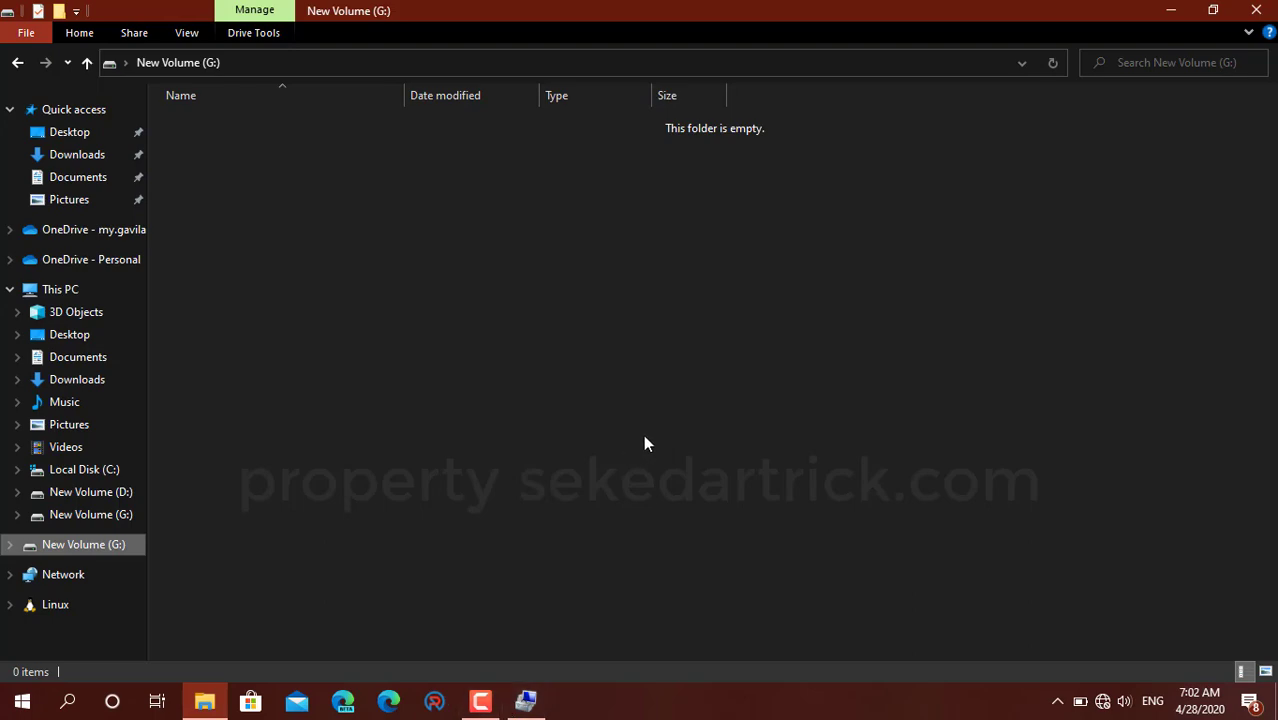
{"action": "left_click", "coordinate": [1266, 18]}
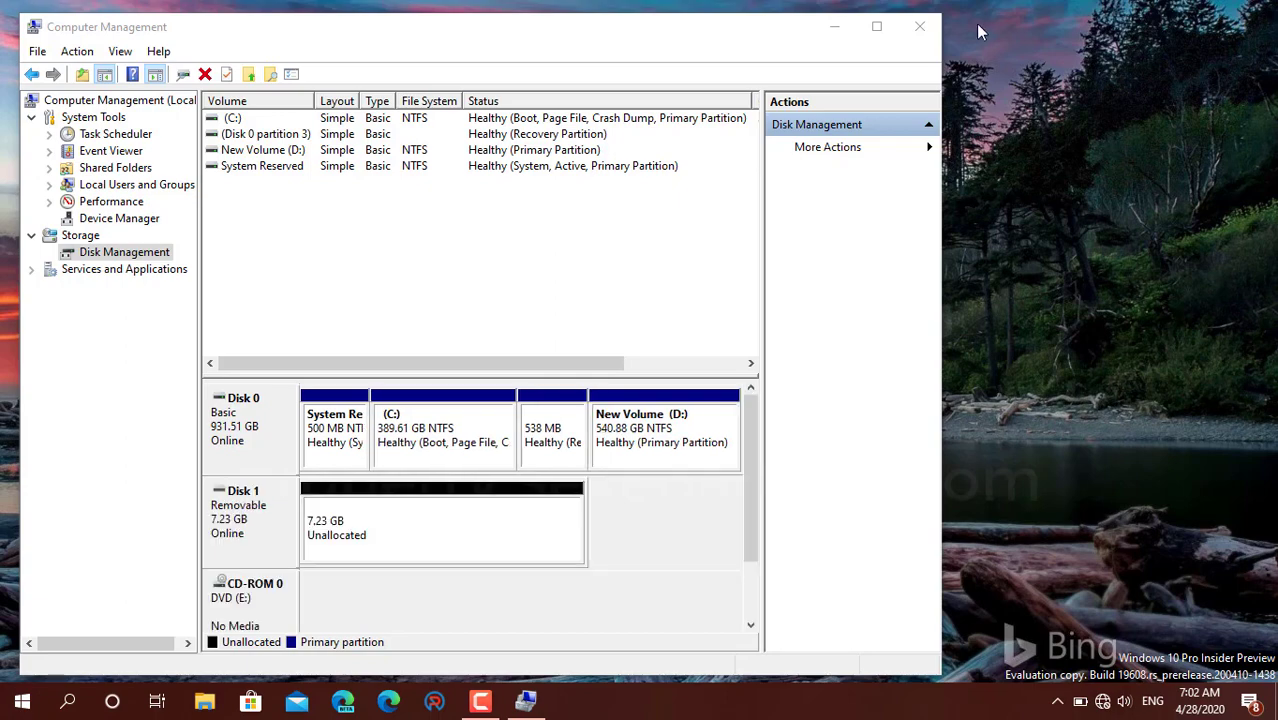
{"action": "left_click", "coordinate": [926, 25]}
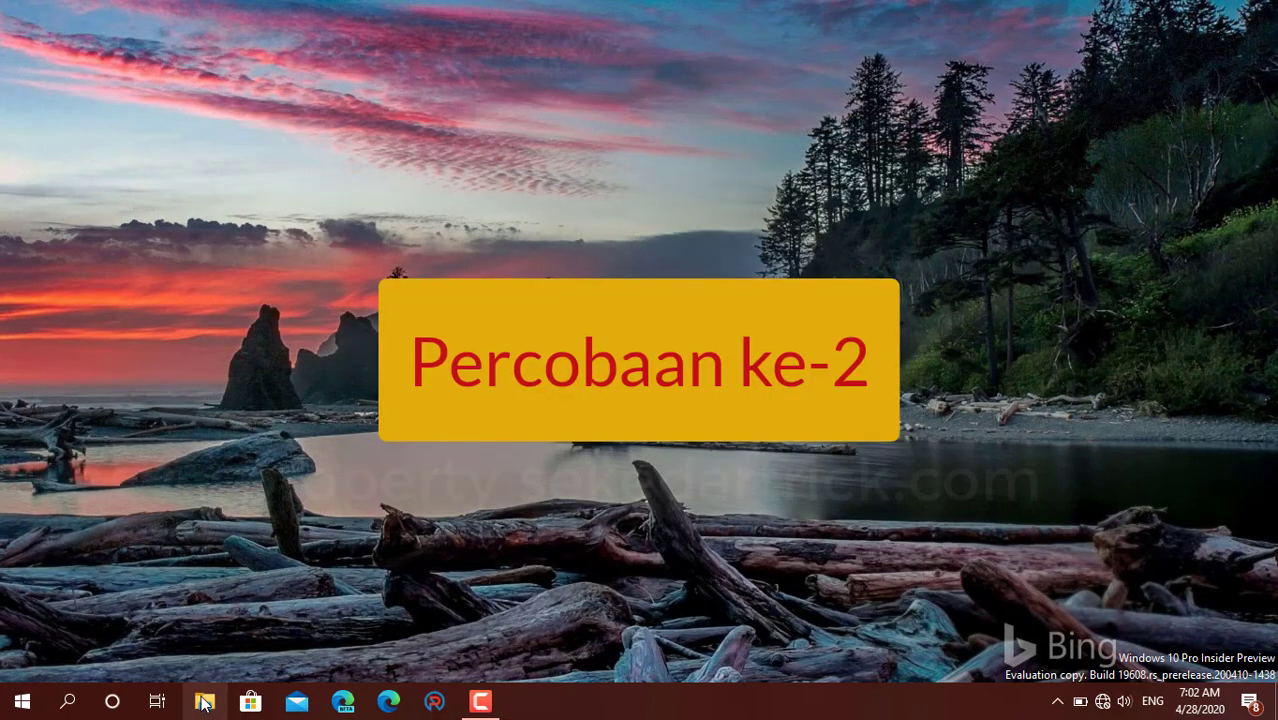
Check File Explorer's drive list and the hidden system tray's device-removal options for the second USB drive.
{"action": "left_click", "coordinate": [204, 703]}
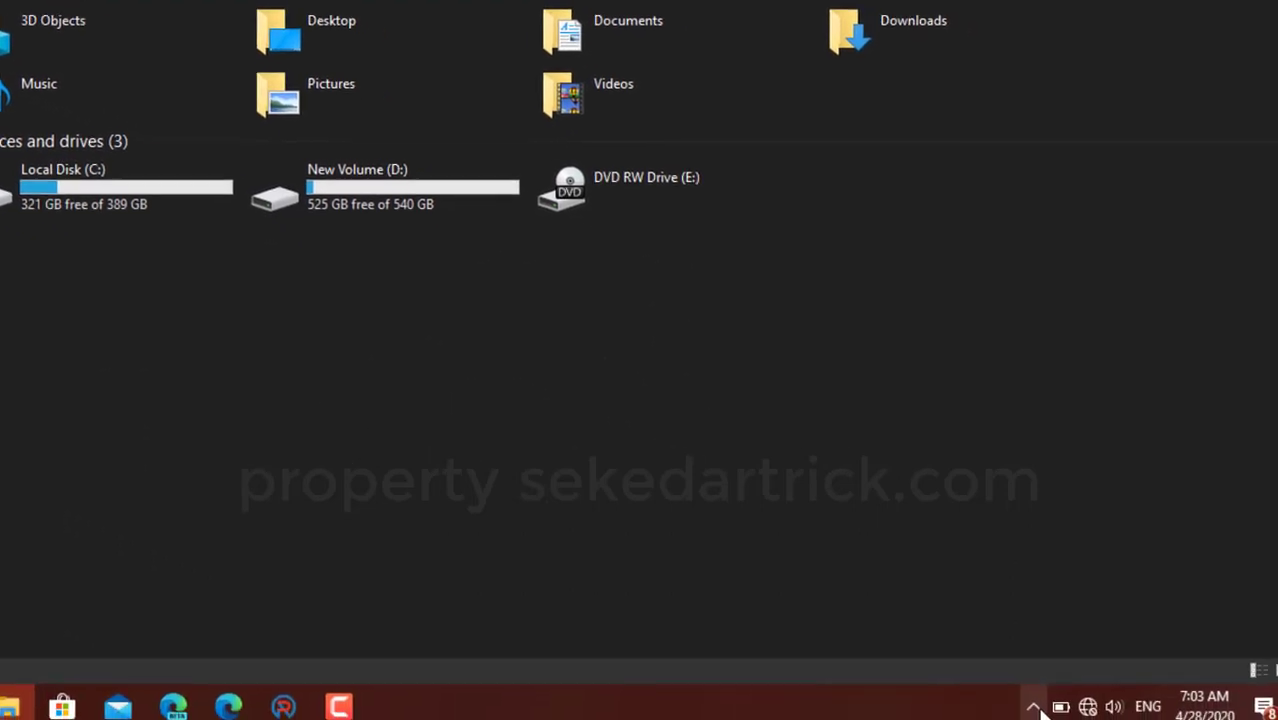
{"action": "left_click", "coordinate": [1016, 702]}
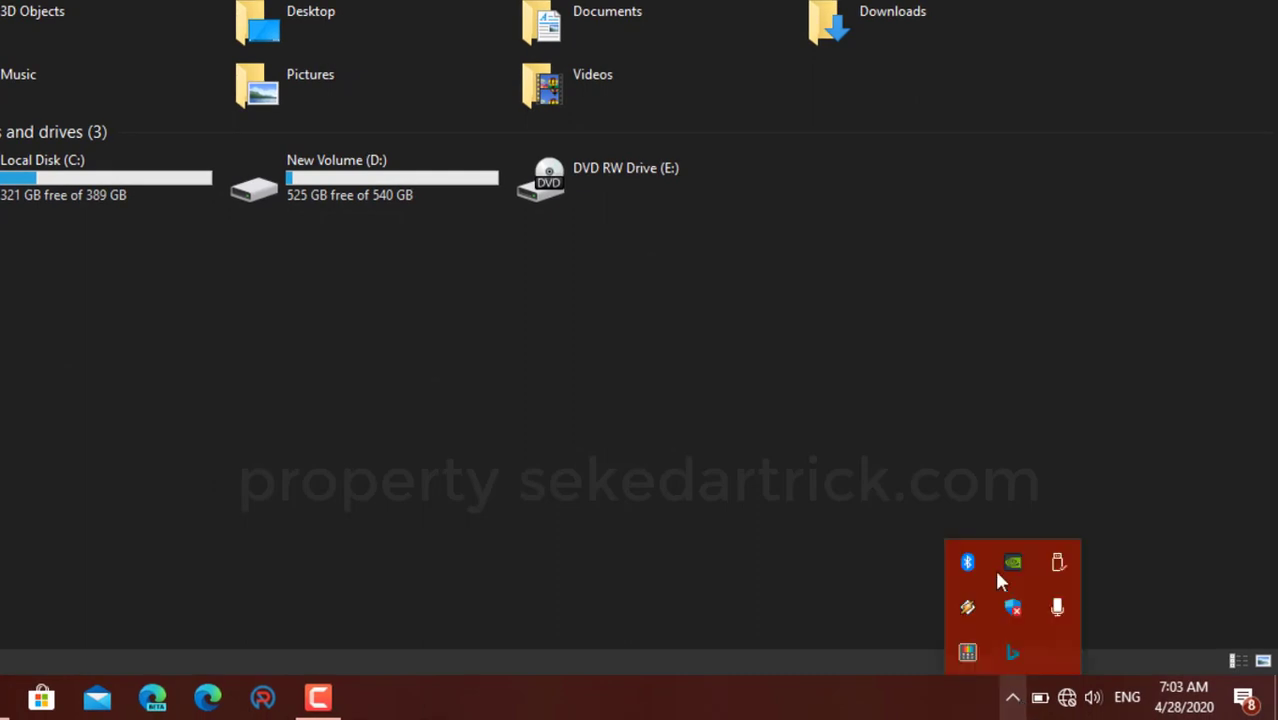
{"action": "right_click", "coordinate": [1052, 570]}
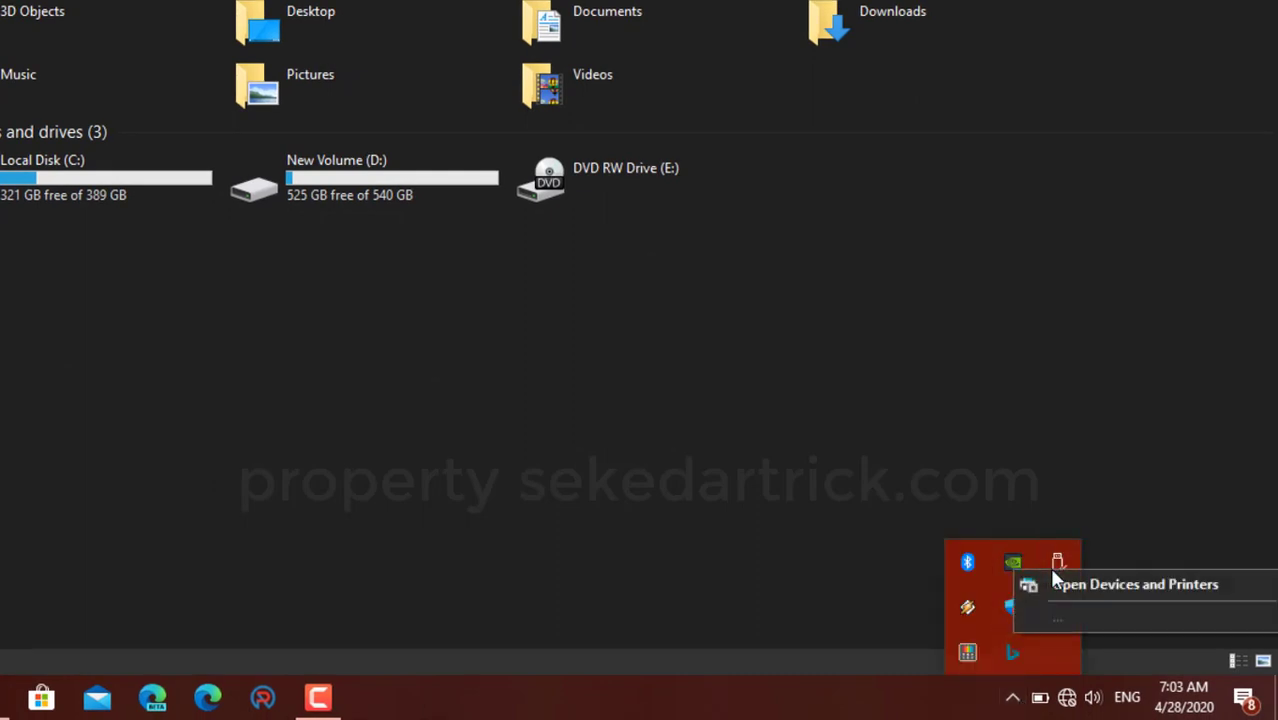
{"action": "left_click", "coordinate": [843, 440]}
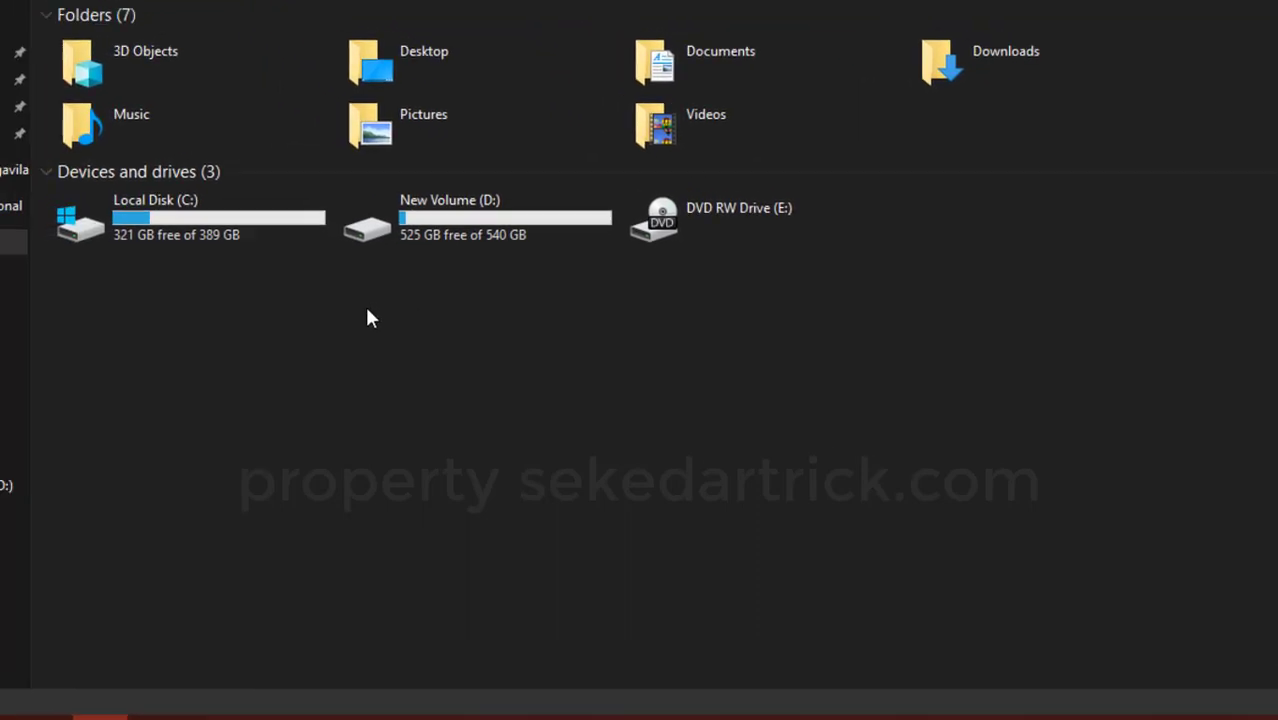
Open Disk Management through This PC's management console and select the unallocated space on removable Disk 1.
{"action": "right_click", "coordinate": [89, 297]}
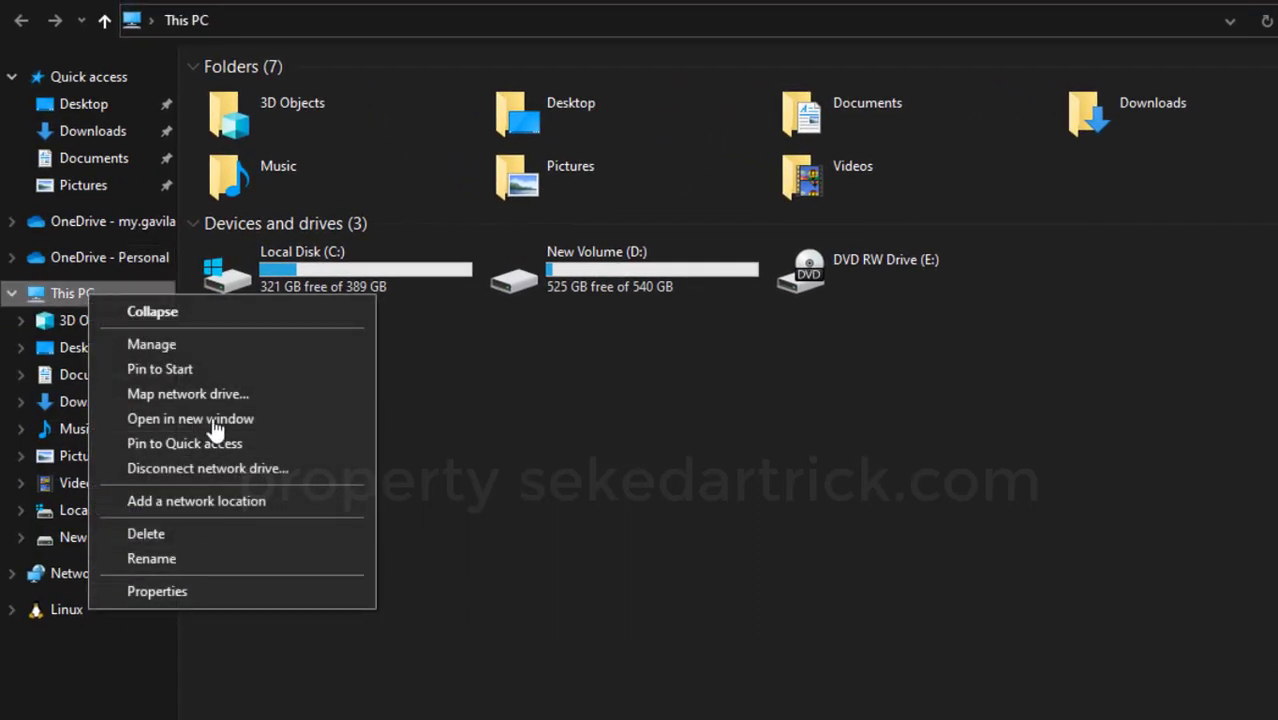
{"action": "left_click", "coordinate": [180, 346]}
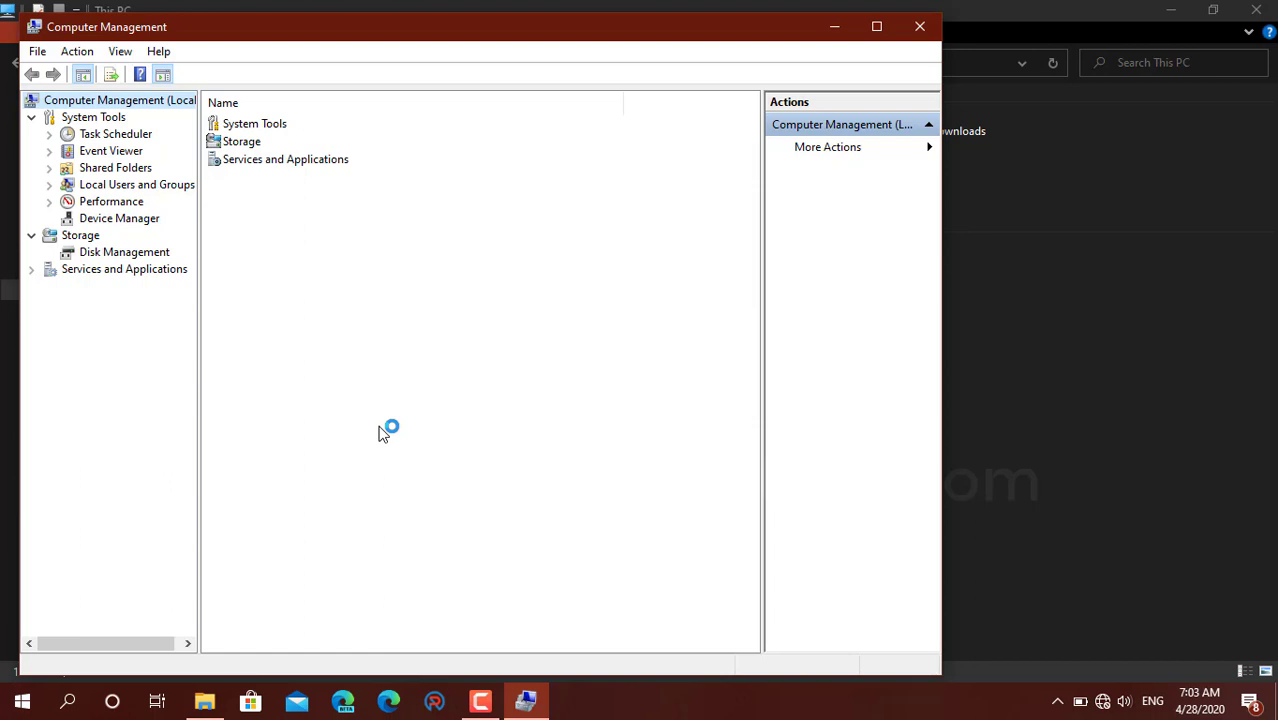
{"action": "left_click", "coordinate": [126, 254]}
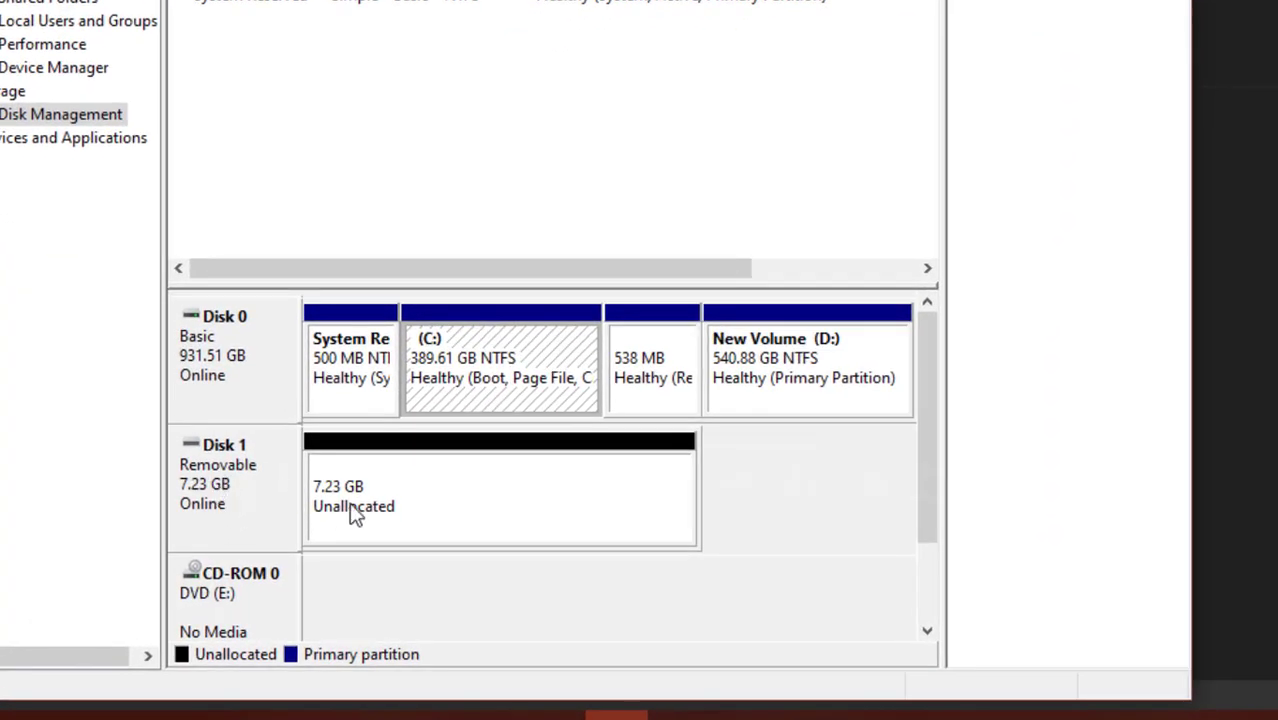
{"action": "left_click", "coordinate": [370, 512]}
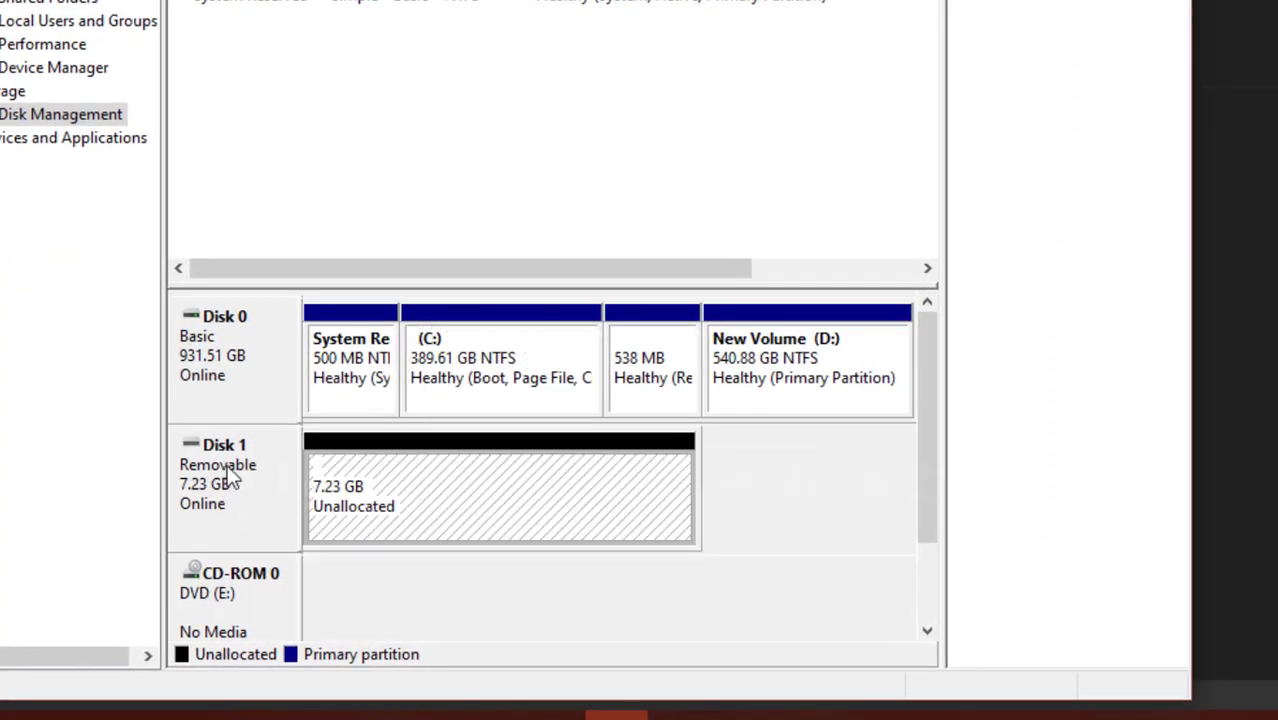
Create a 7398 MB simple volume on Disk 1's unallocated space with drive letter F, quick-formatted NTFS, default allocation unit size and label New Volume.
{"action": "right_click", "coordinate": [381, 513]}
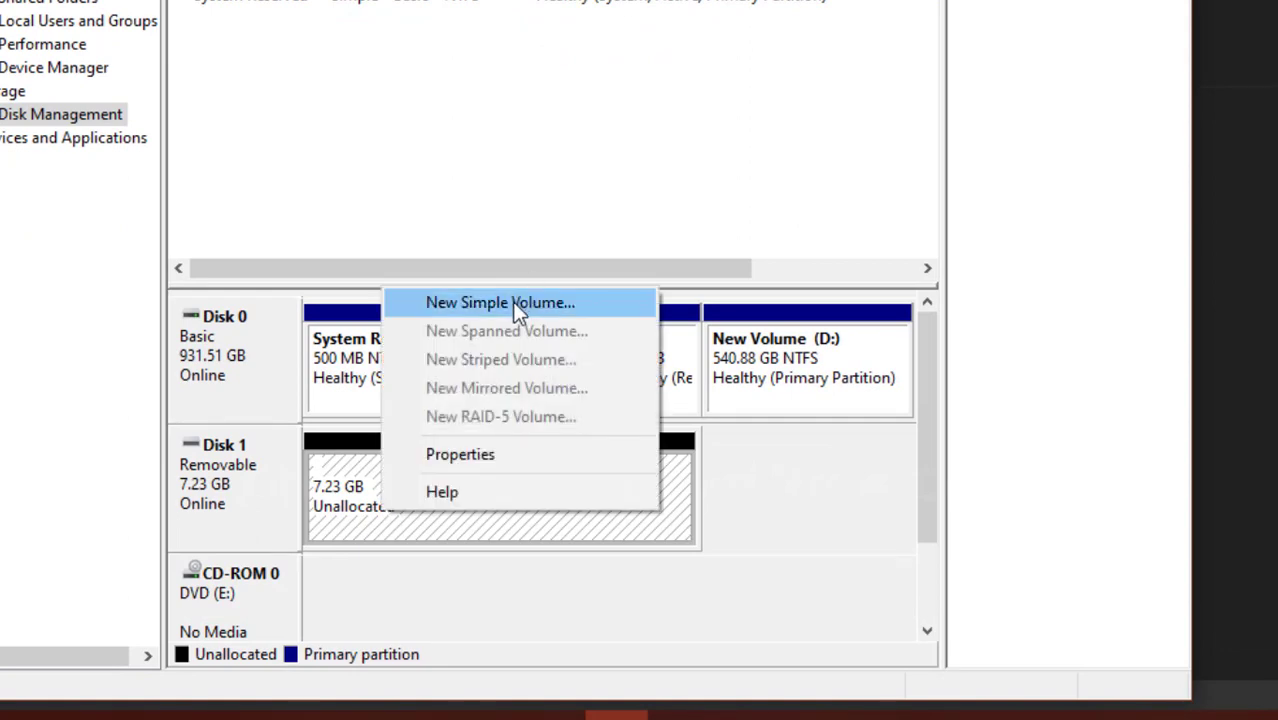
{"action": "left_click", "coordinate": [519, 303]}
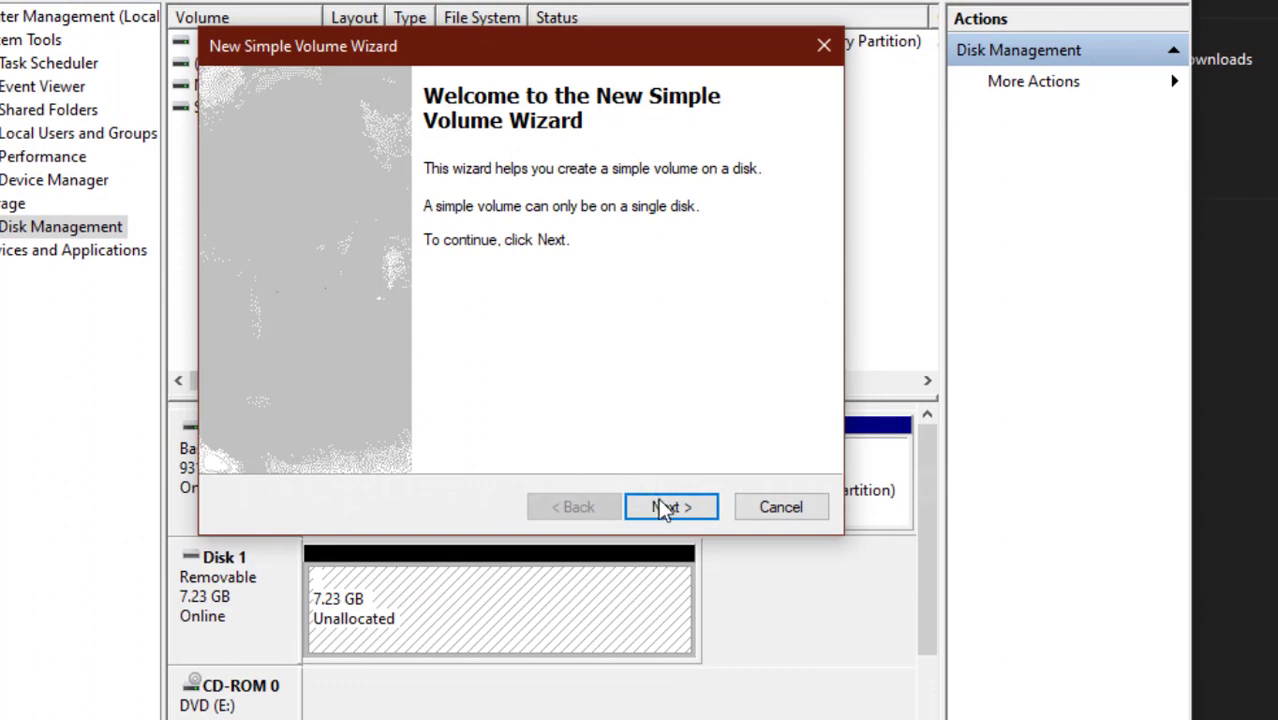
{"action": "left_click", "coordinate": [665, 507]}
{"action": "left_click", "coordinate": [665, 507]}
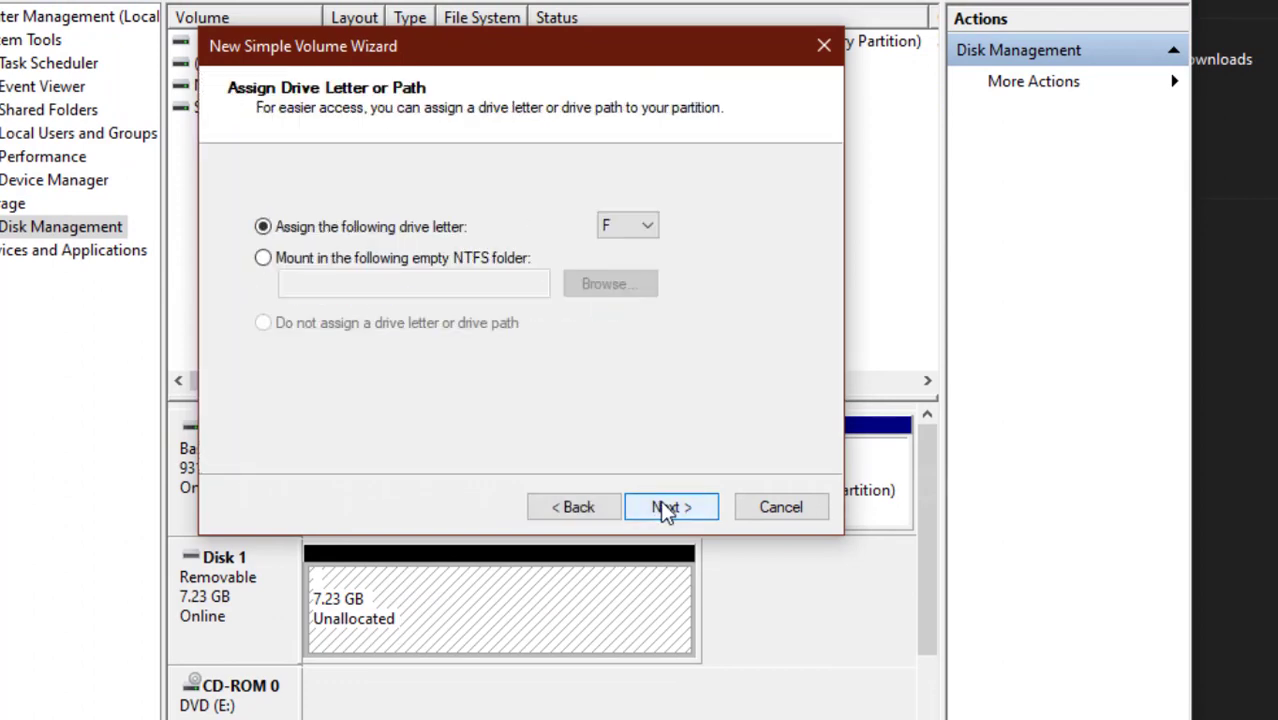
{"action": "left_click", "coordinate": [665, 507]}
{"action": "left_click", "coordinate": [665, 507]}
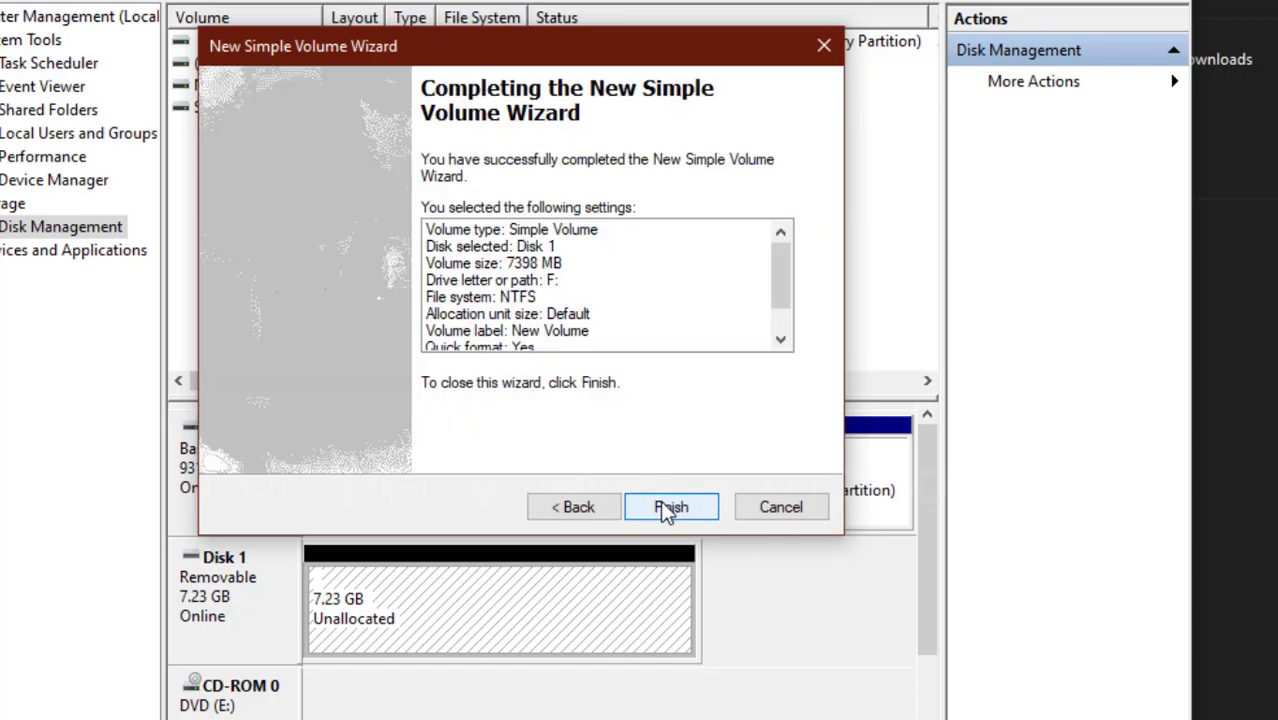
{"action": "left_click", "coordinate": [661, 505]}
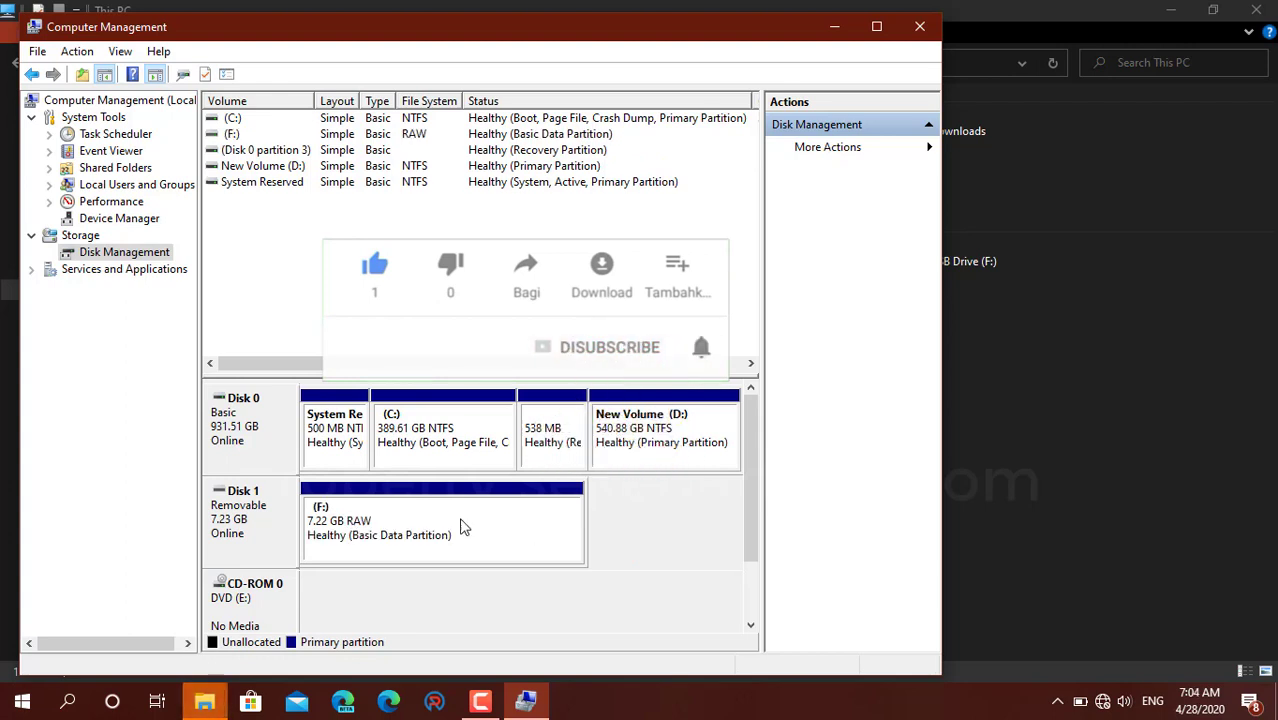
Switch to File Explorer, open USB Drive (F:), and accept the offer to format the disk.
{"action": "left_click", "coordinate": [395, 533]}
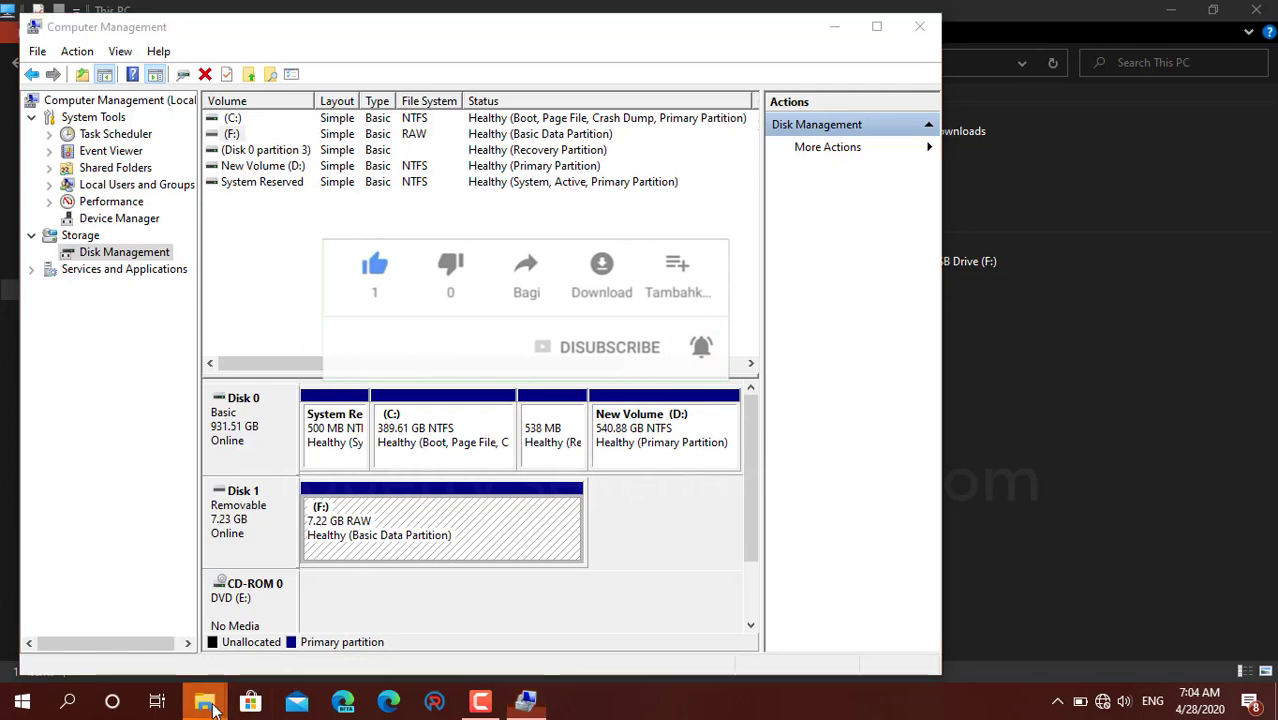
{"action": "mouse_move", "coordinate": [213, 706]}
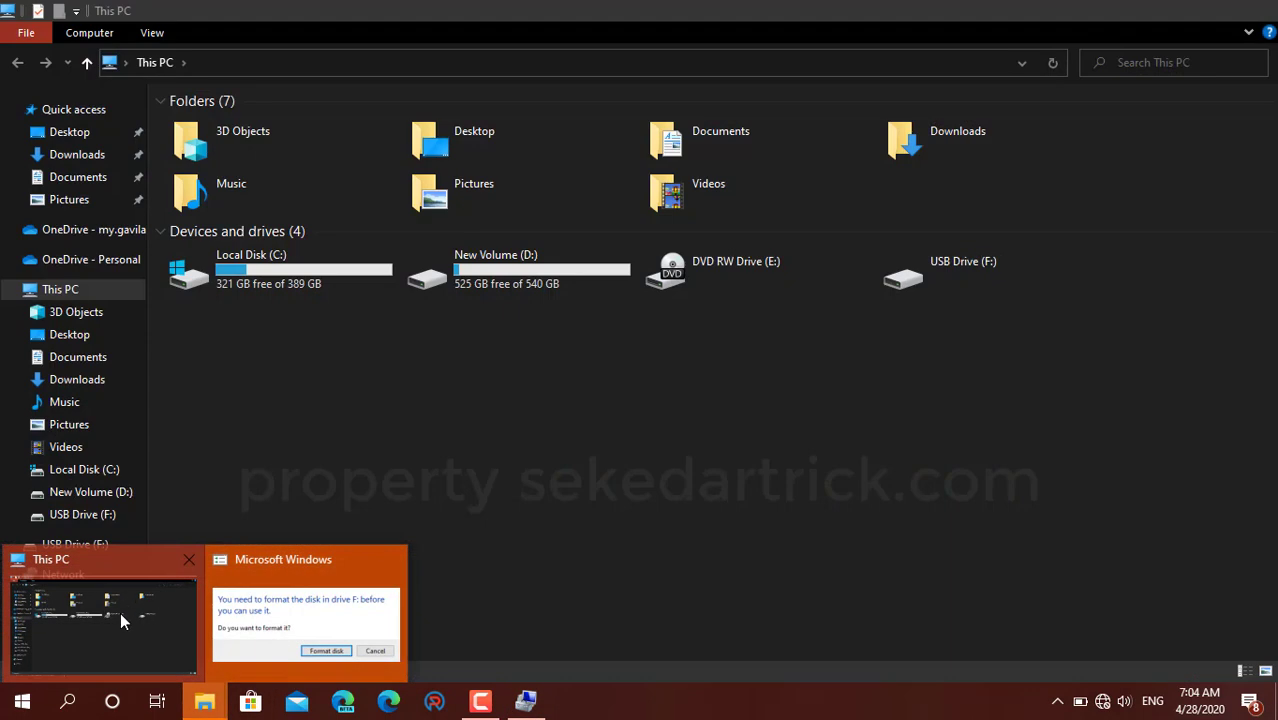
{"action": "left_click", "coordinate": [120, 612]}
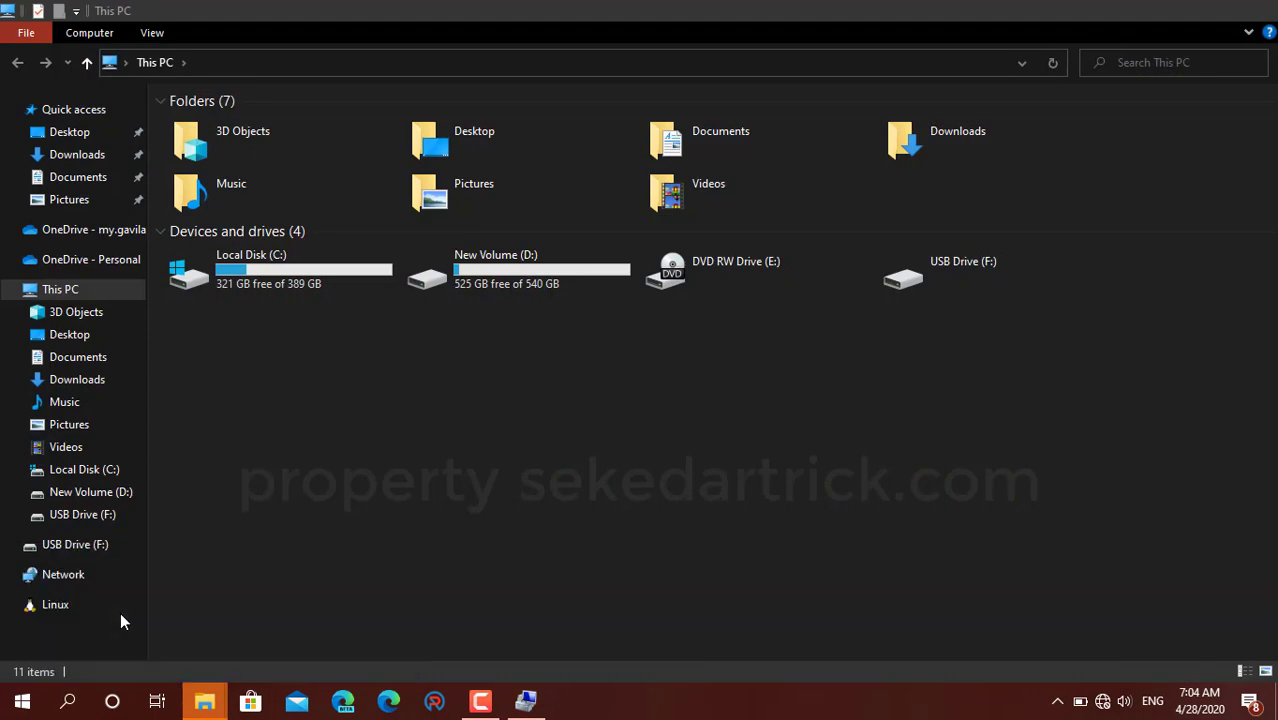
{"action": "left_click", "coordinate": [66, 550]}
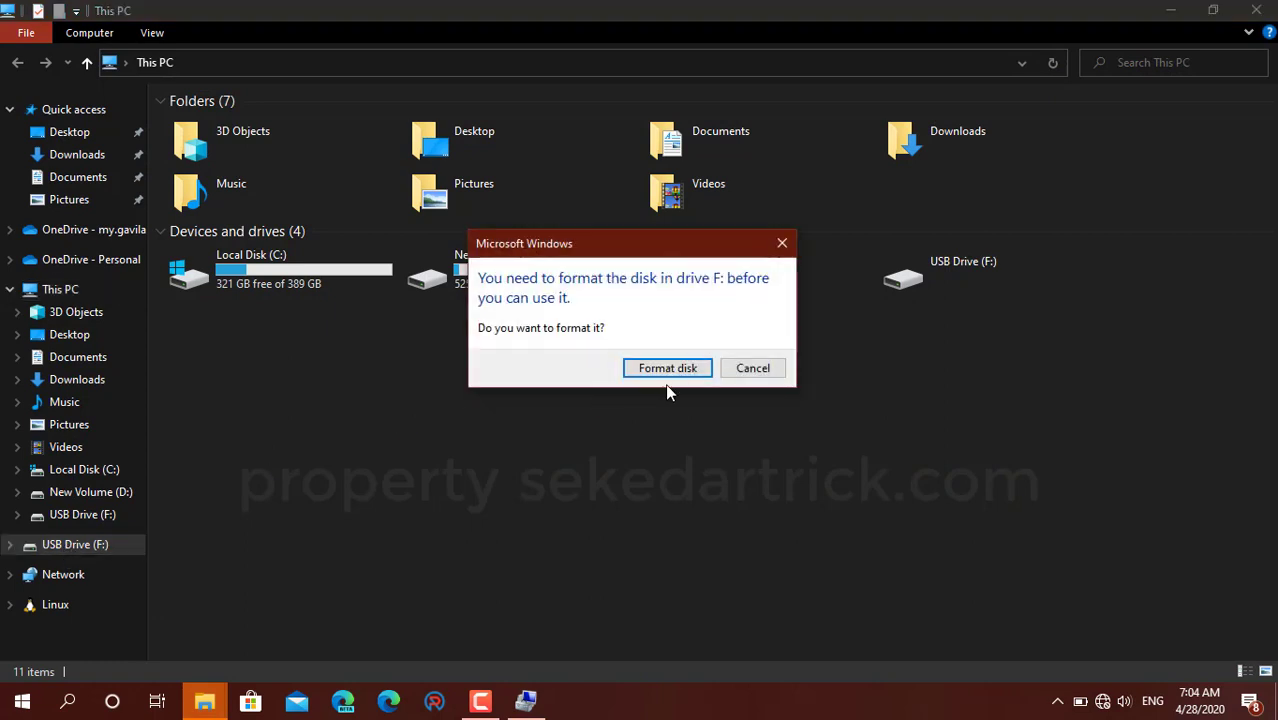
{"action": "left_click", "coordinate": [668, 370]}
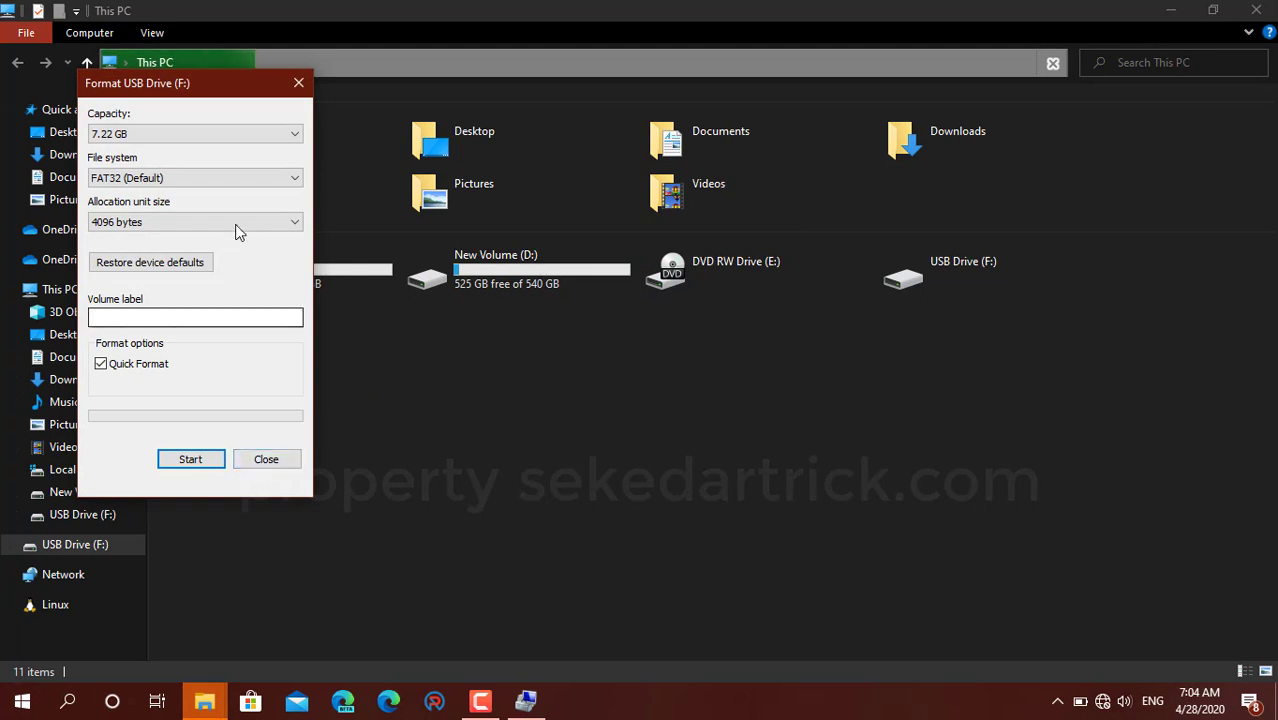
Quick-format USB Drive (F:) as NTFS with 4096-byte allocation units and a blank volume label, and close the format dialog.
{"action": "left_click", "coordinate": [240, 179]}
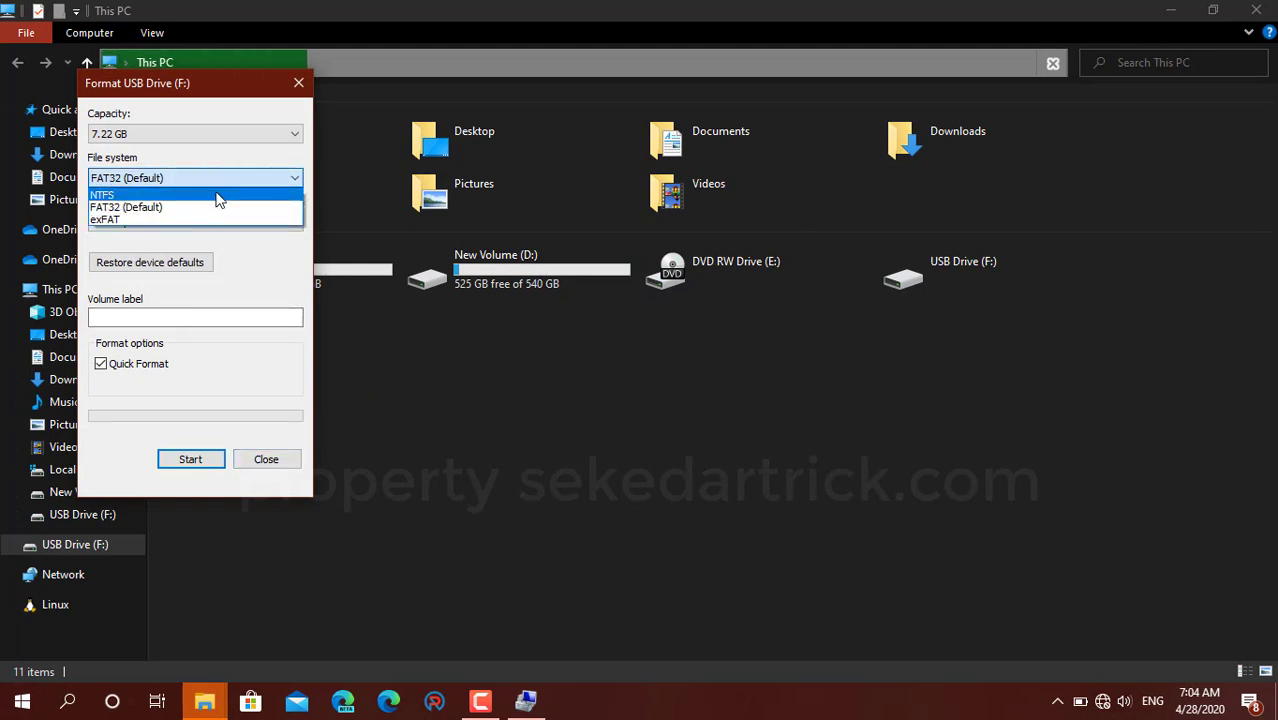
{"action": "left_click", "coordinate": [221, 191]}
{"action": "left_click", "coordinate": [184, 468]}
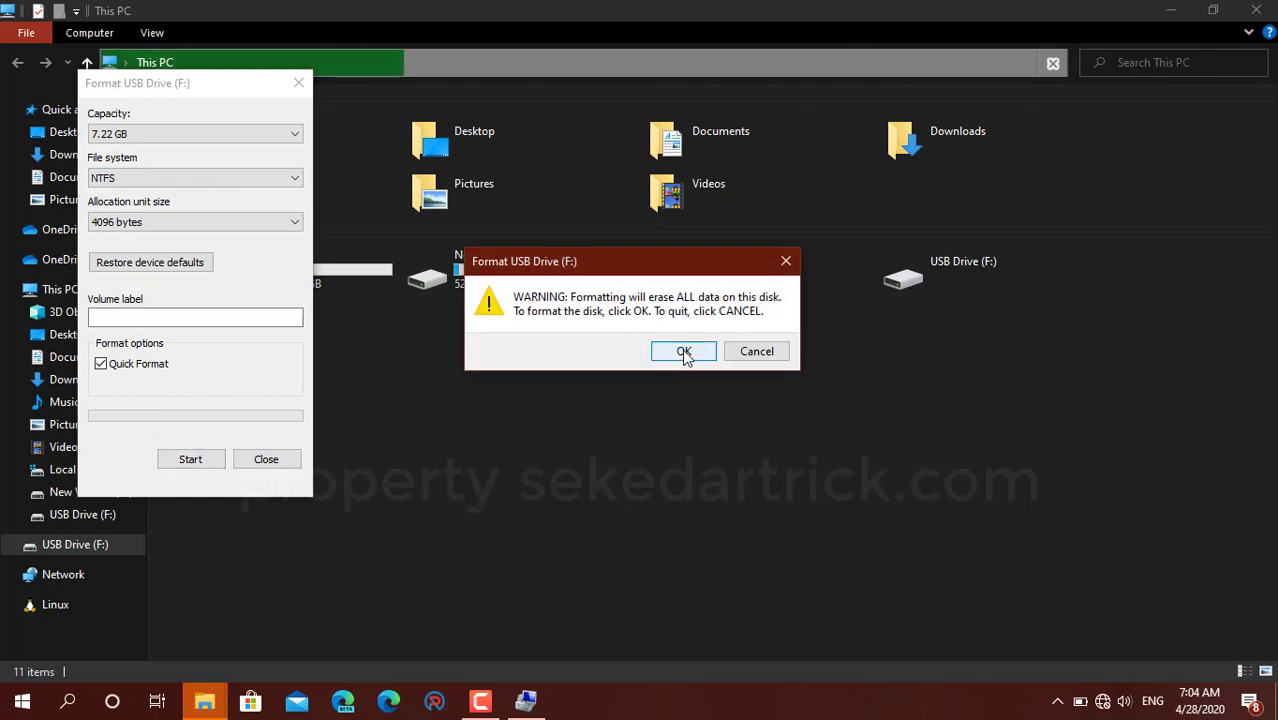
{"action": "left_click", "coordinate": [684, 353]}
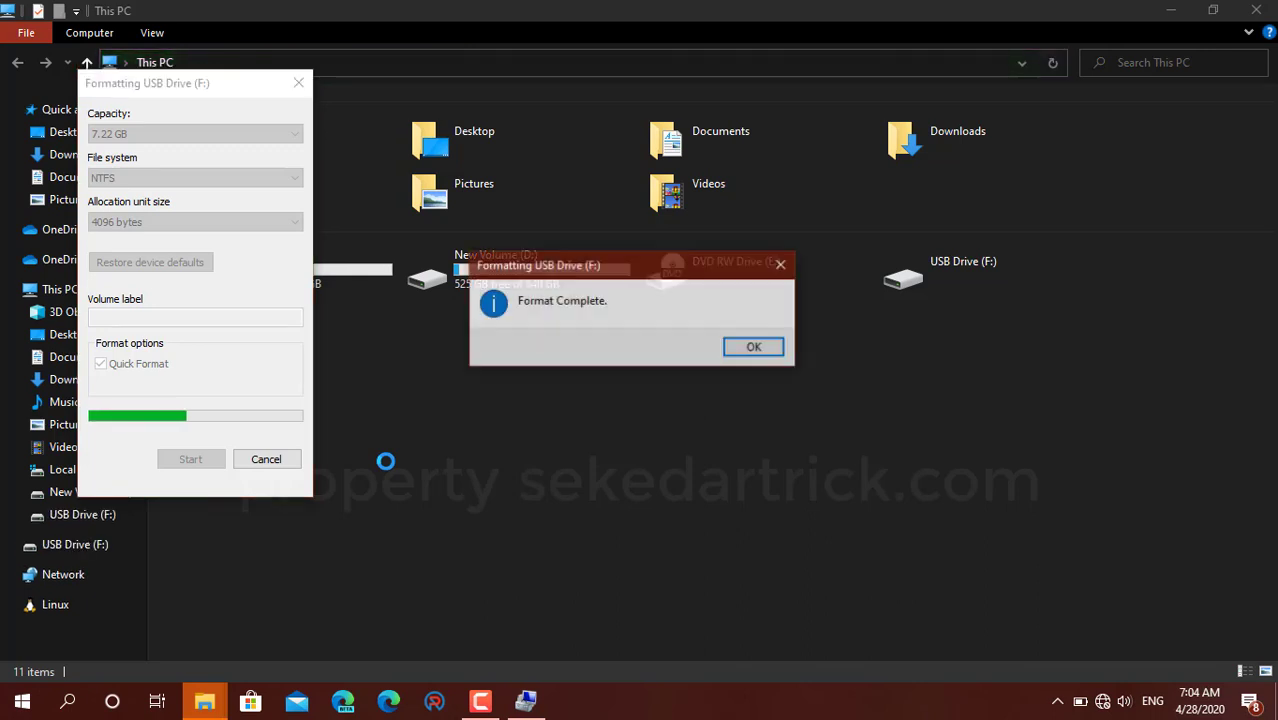
{"action": "left_click", "coordinate": [760, 349]}
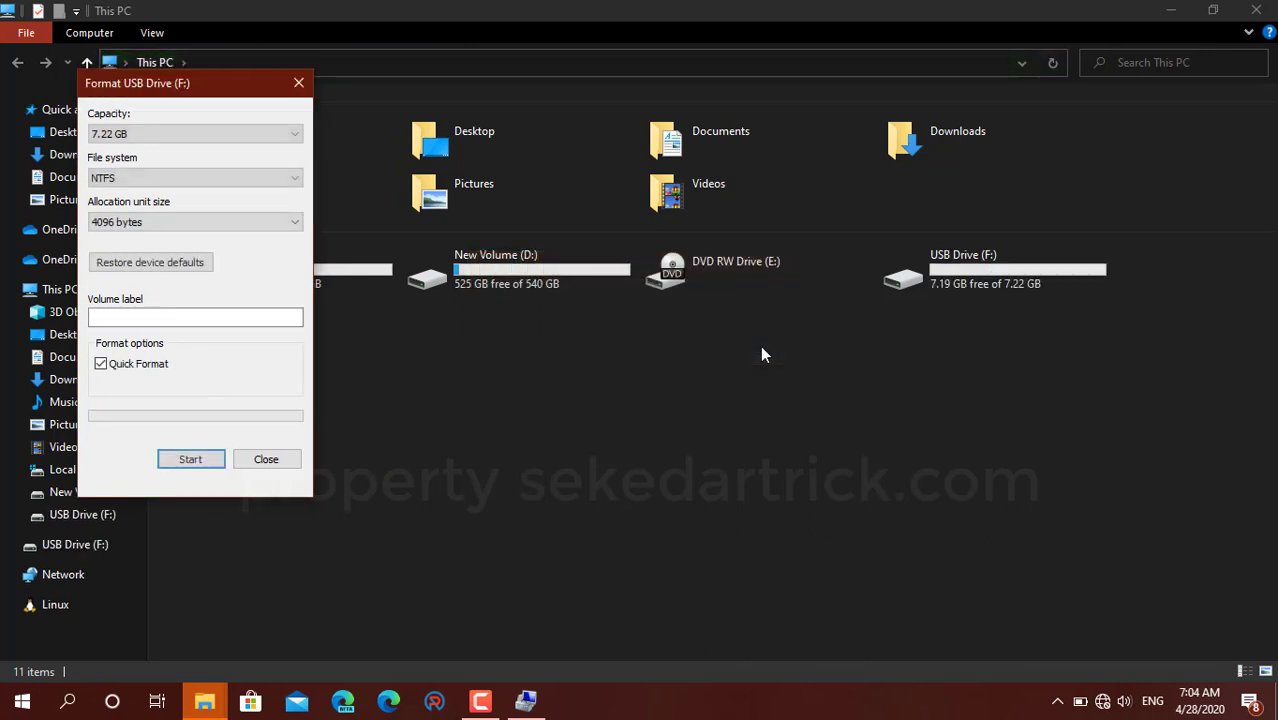
{"action": "left_click", "coordinate": [288, 458]}
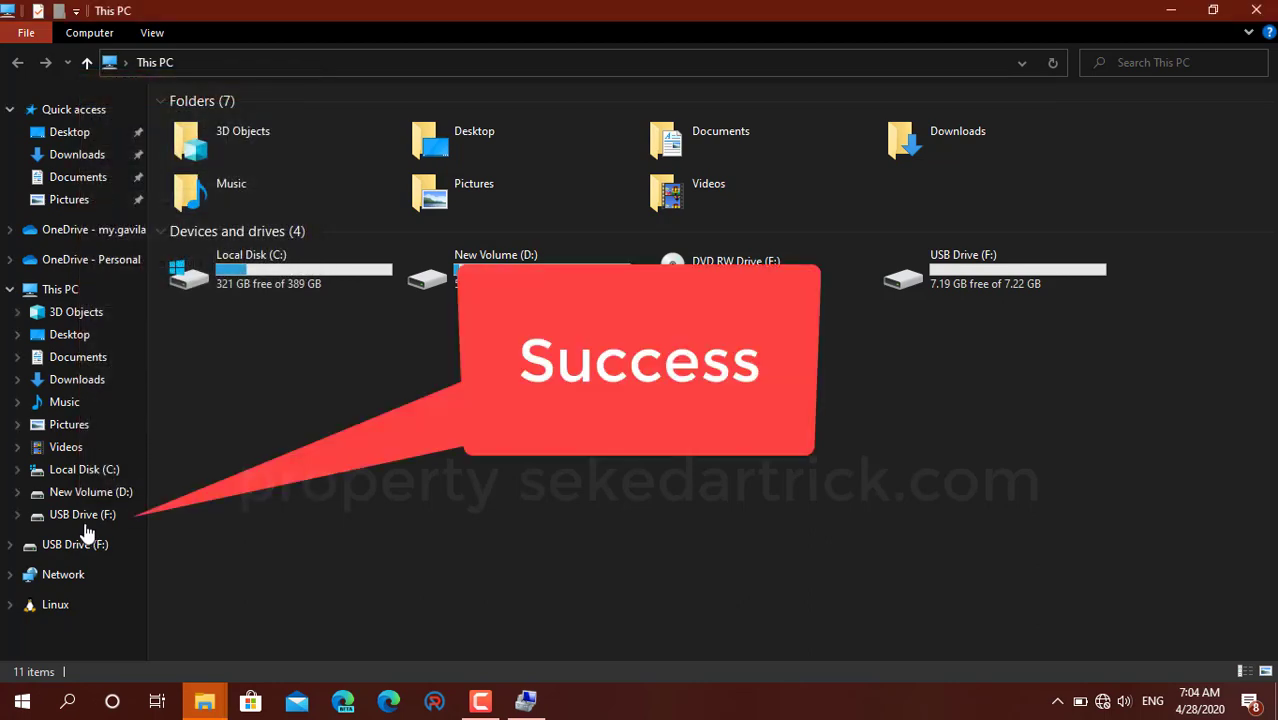
Check the formatted USB Drive (F:) by opening it in File Explorer and viewing its Disk 1 partition in Disk Management.
{"action": "left_click", "coordinate": [84, 516]}
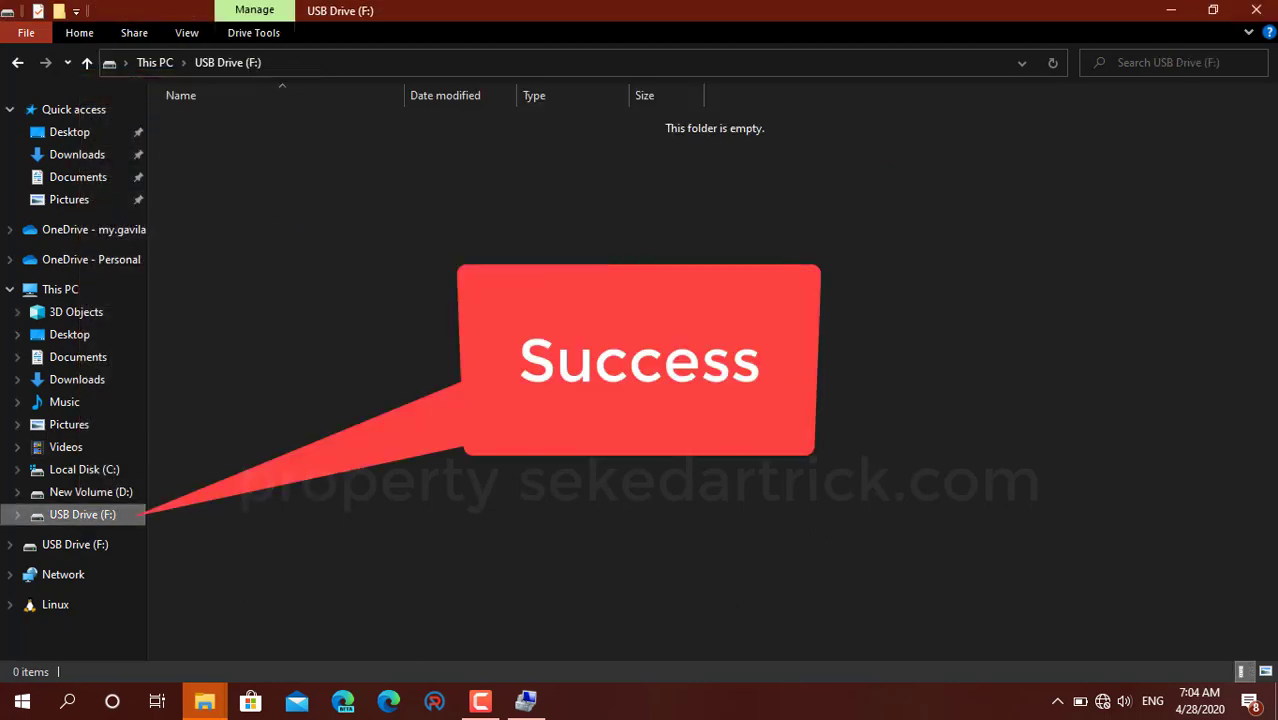
{"action": "left_click", "coordinate": [526, 701]}
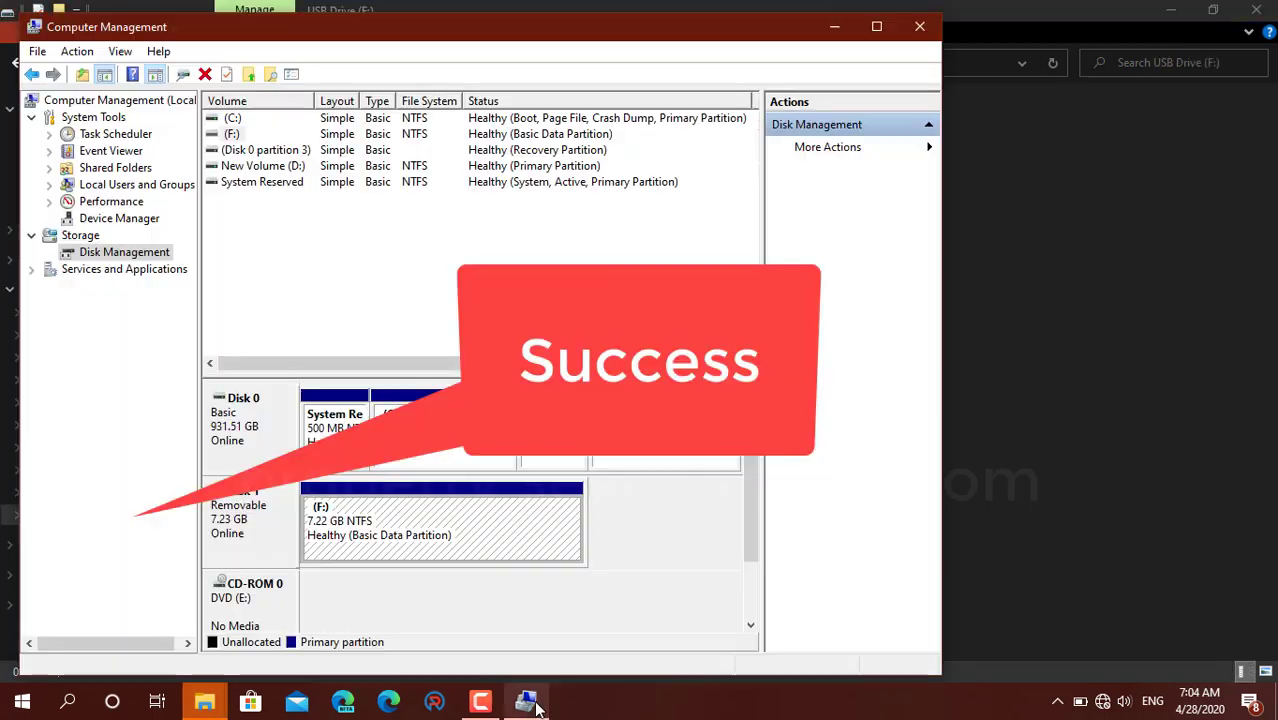
{"action": "left_click", "coordinate": [619, 563]}
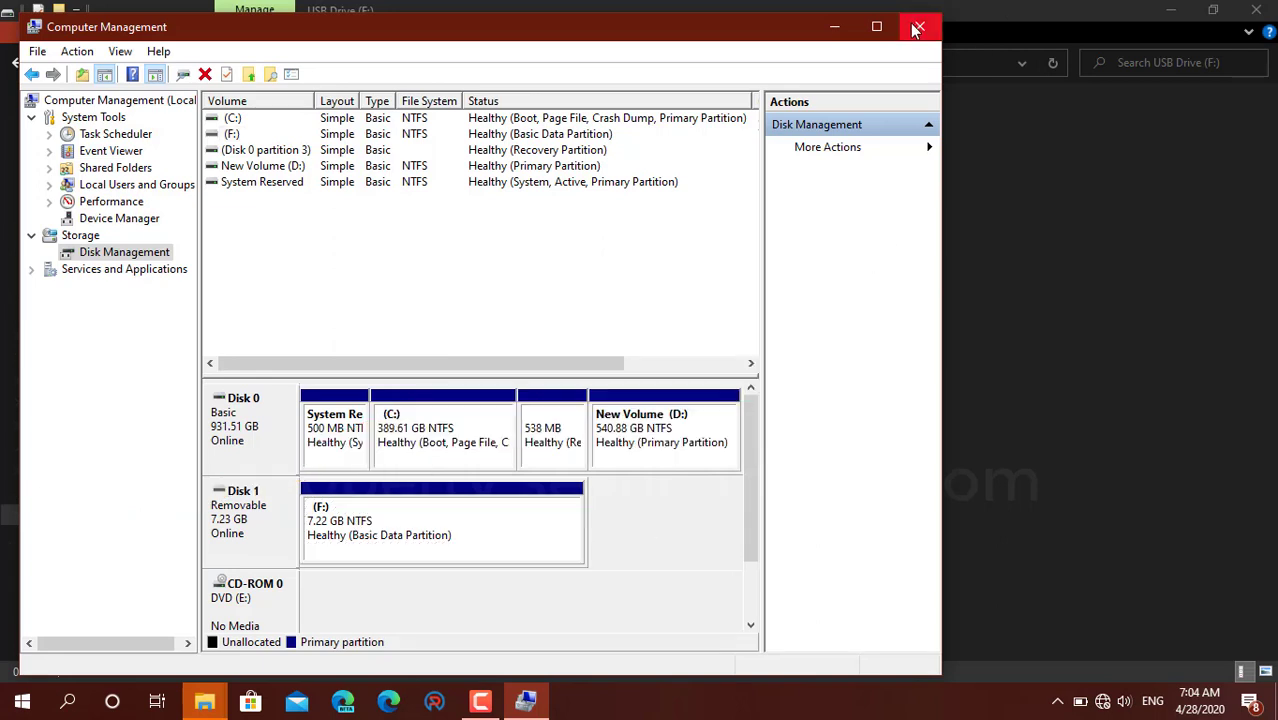